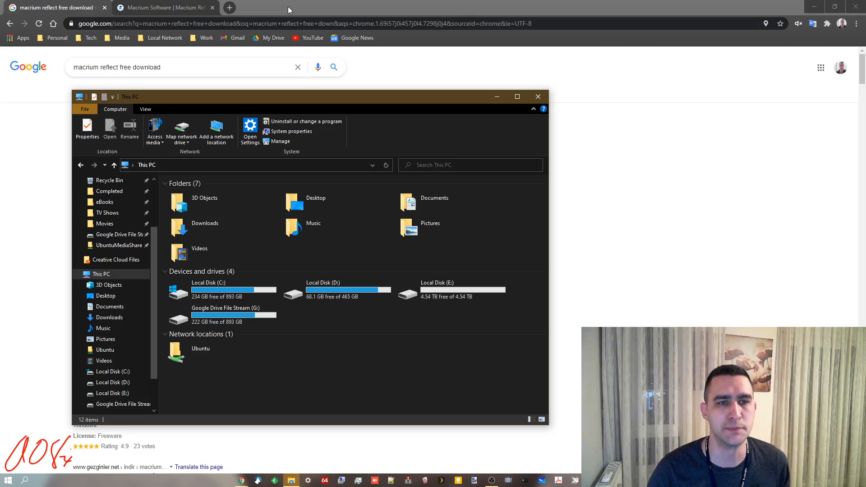
Request the home-use download of Macrium Reflect 7 Free Edition from macrium.com, leaving the optional email blank
click(288, 6)
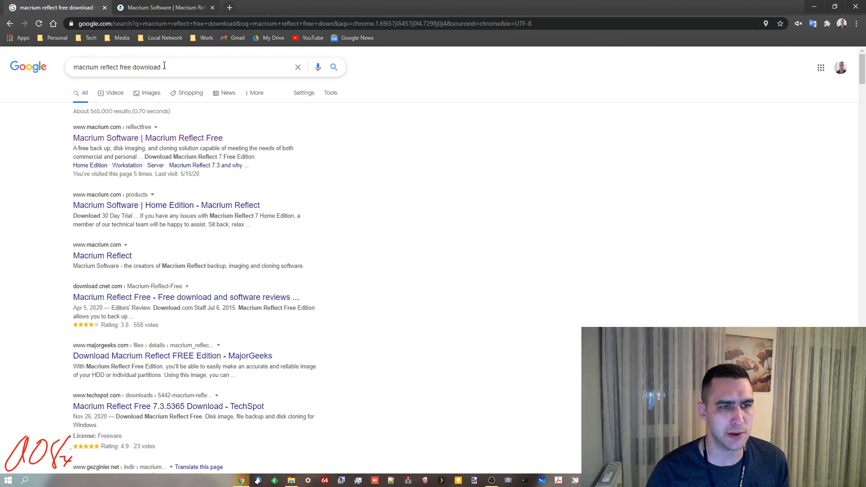
drag(164, 66, 2, 59)
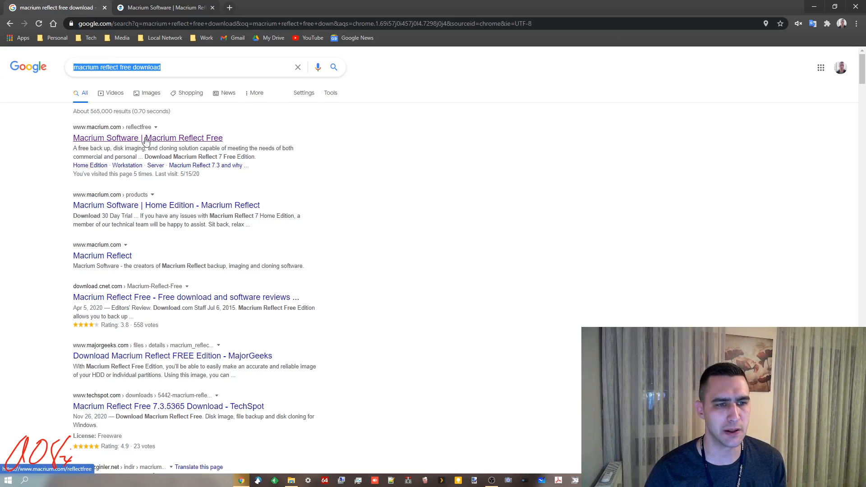
click(166, 9)
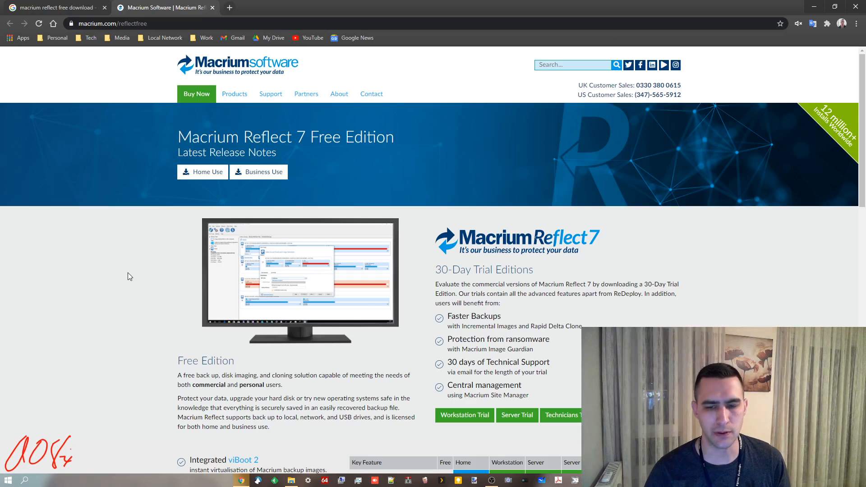
scroll(97, 273, down, 5)
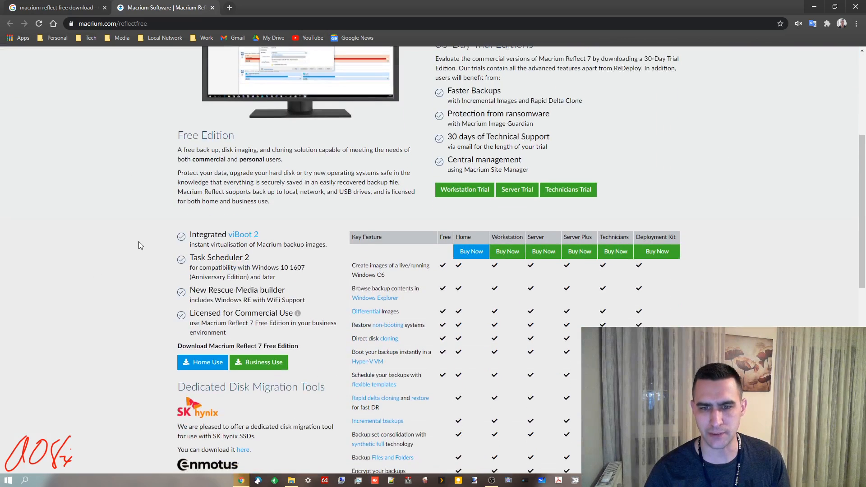
scroll(139, 245, up, 2)
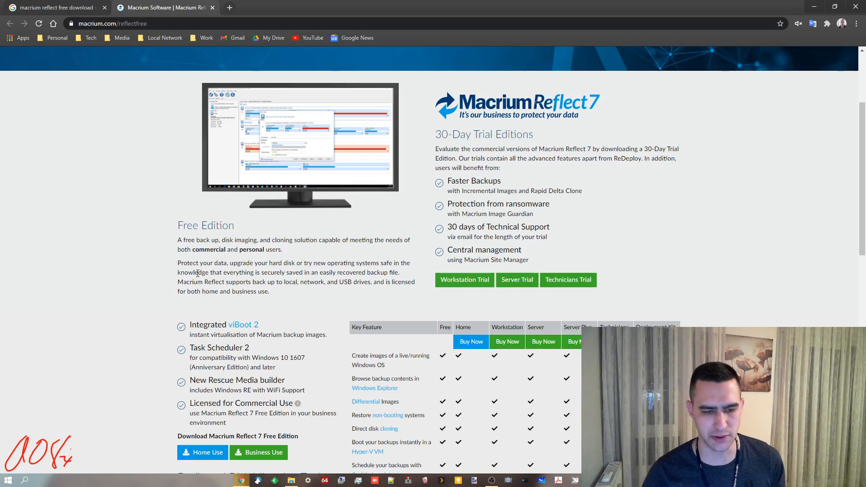
scroll(112, 279, down, 1)
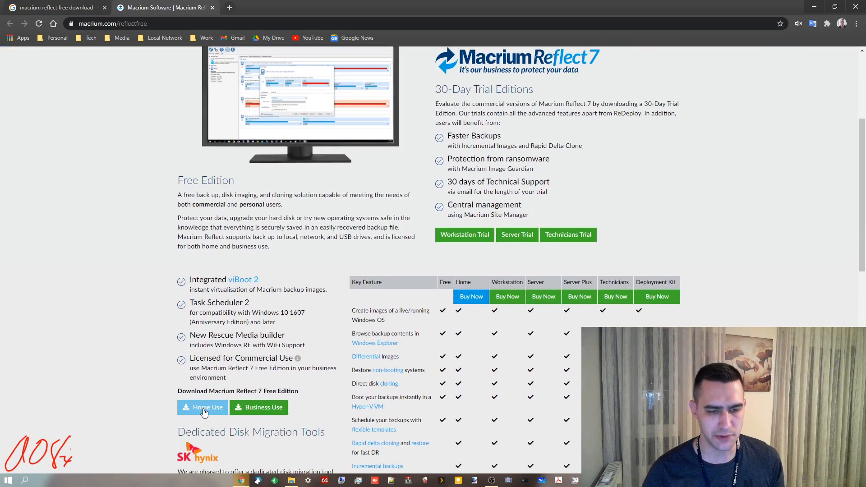
click(203, 408)
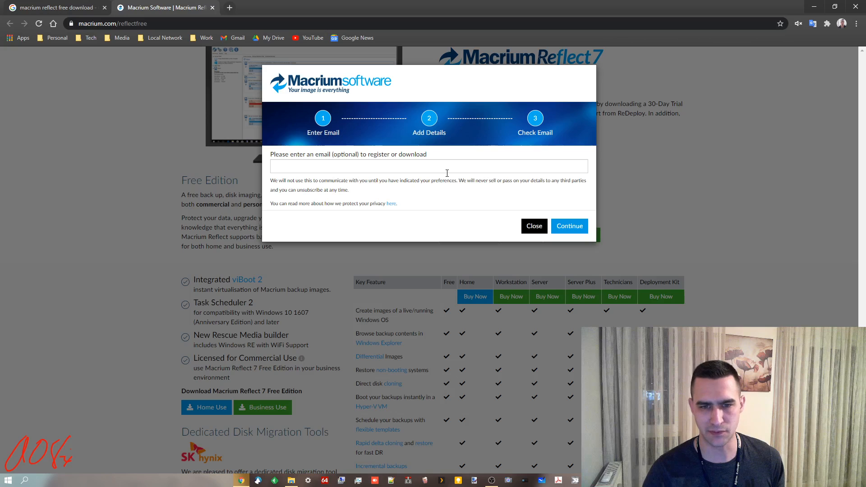
click(566, 226)
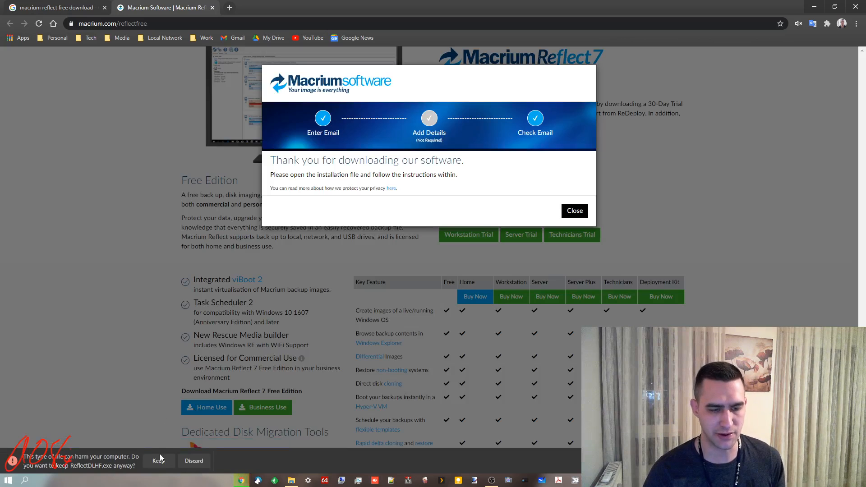
Discard the ReflectDLHF.exe download, dismiss the thank-you dialog and close the open browser pages
click(195, 460)
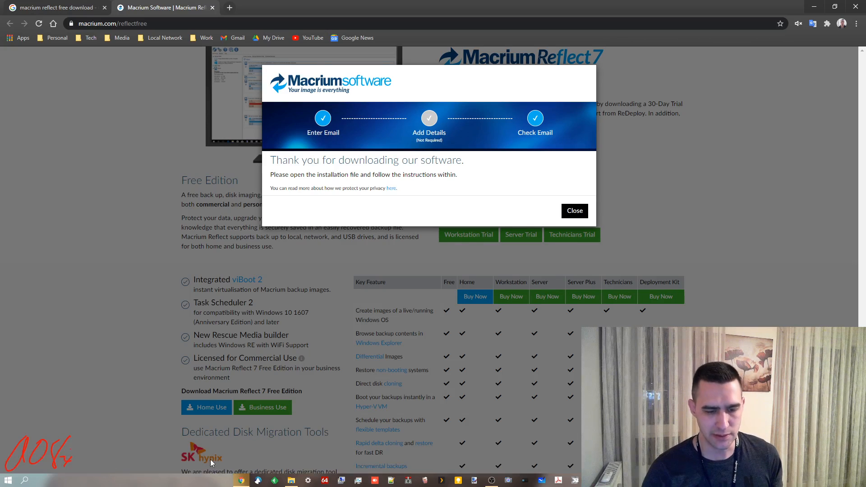
click(575, 211)
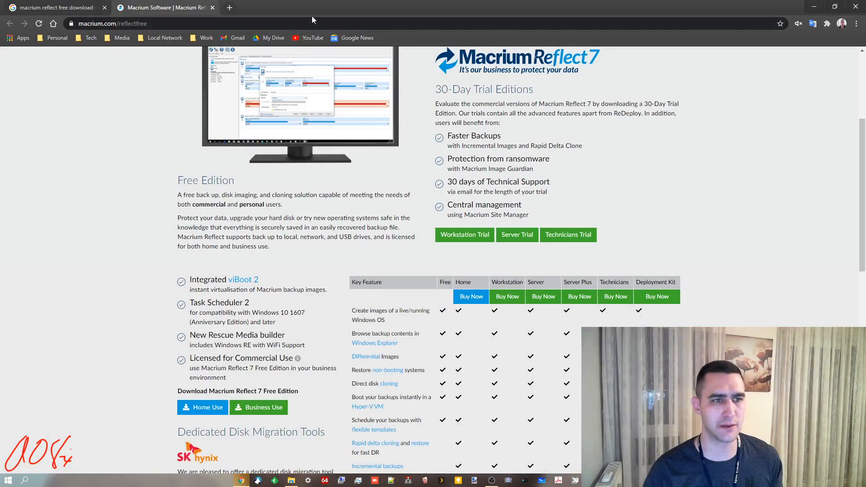
click(104, 7)
click(104, 8)
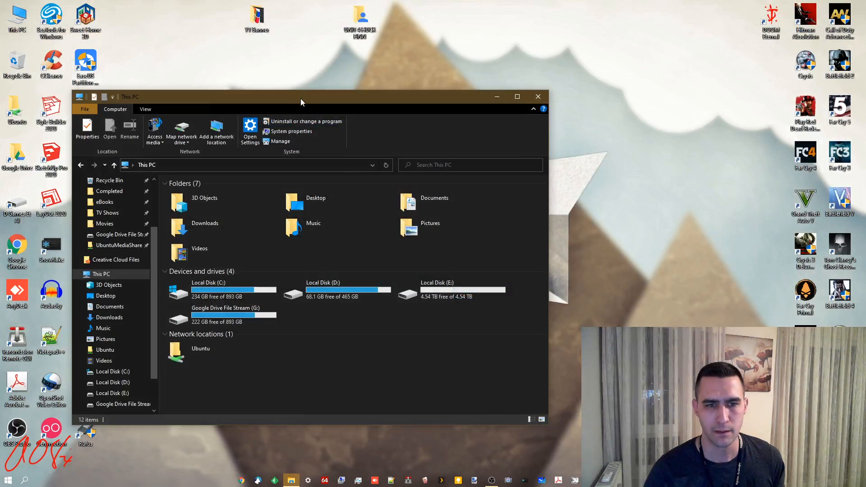
Arrange the File Explorer and Macrium Reflect setup windows so the wizard stands clear above the drive list
drag(301, 98, 229, 88)
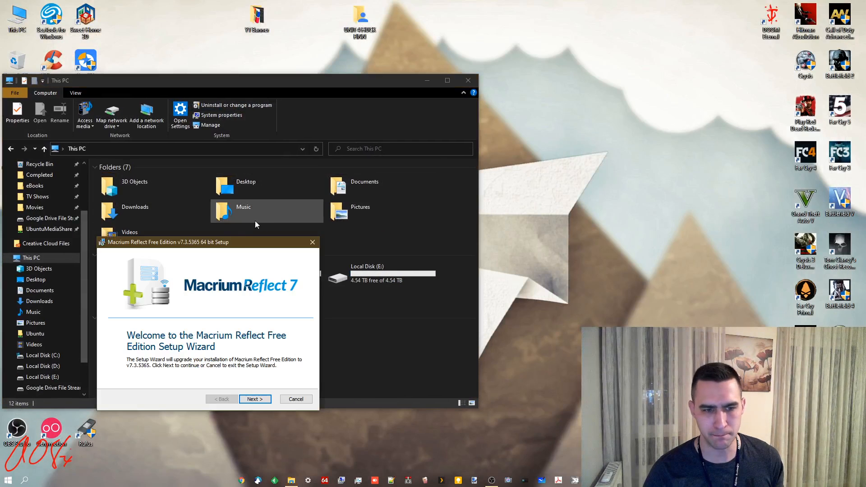
drag(234, 238, 543, 113)
drag(360, 86, 419, 102)
click(559, 117)
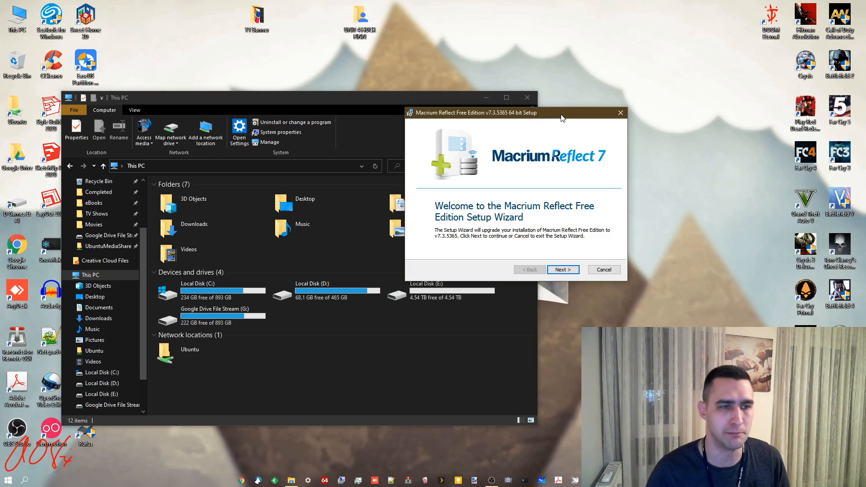
drag(340, 105, 465, 137)
click(535, 113)
drag(536, 114, 550, 48)
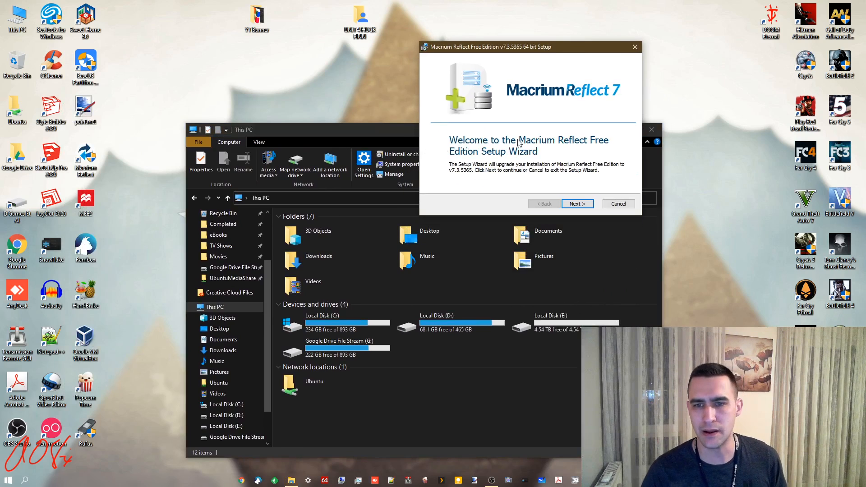
Accept the Macrium Reflect license agreement and proceed with the Home licence for the Free Edition
click(582, 203)
click(464, 170)
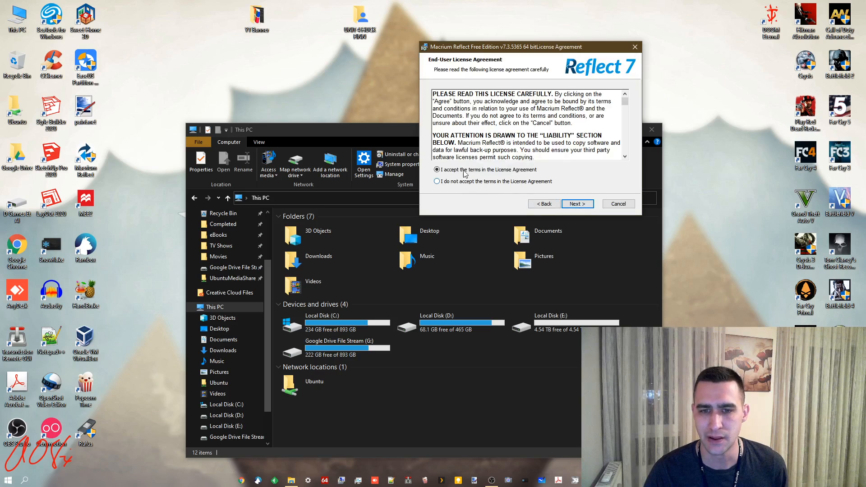
click(574, 204)
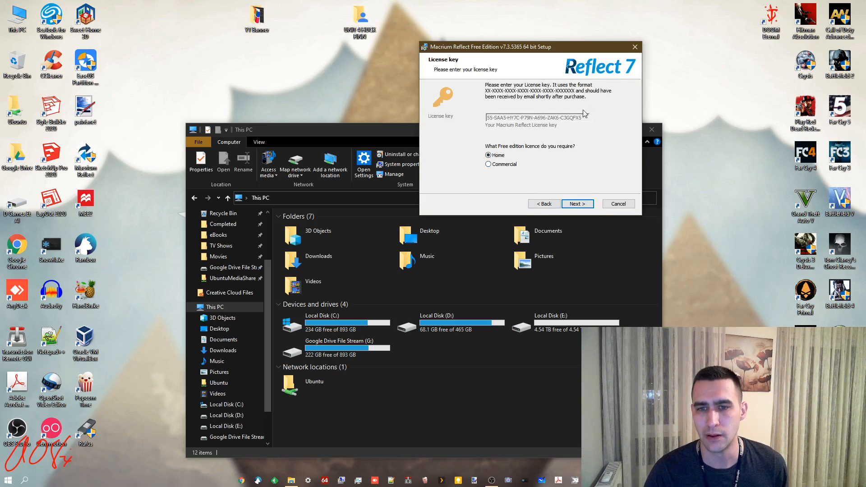
click(579, 205)
Decline registering the installation and install Macrium Reflect with the desktop shortcut and without ViBoot
click(514, 97)
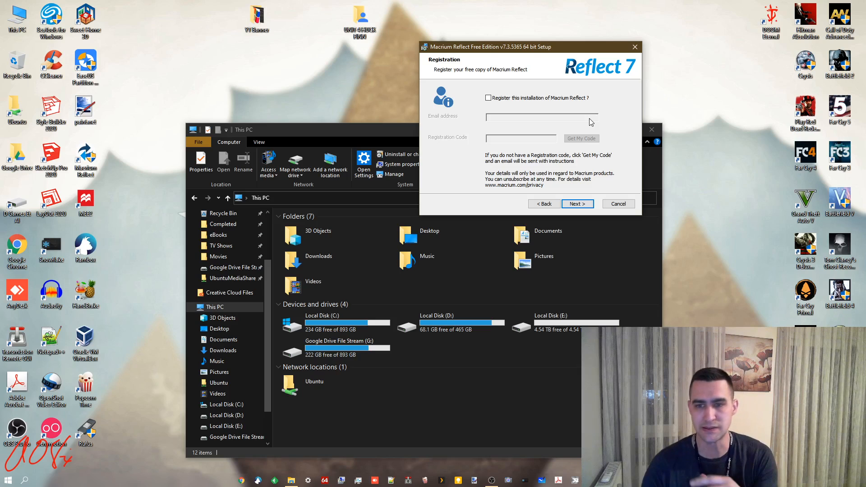
click(581, 205)
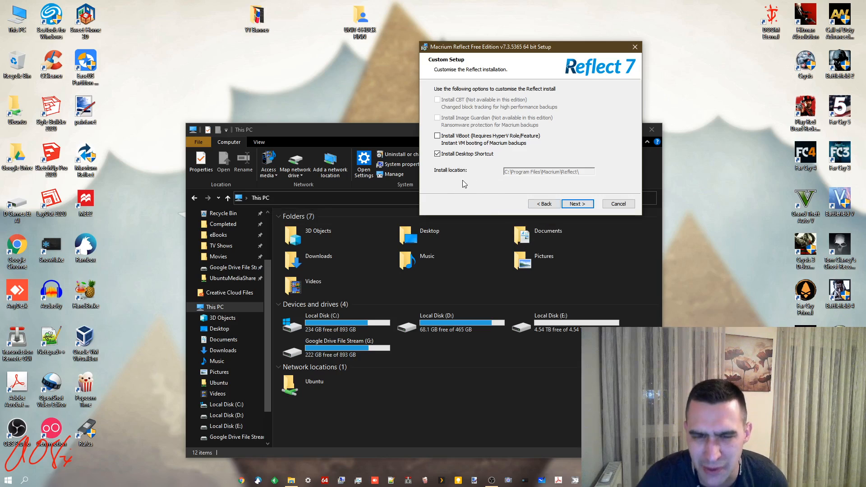
click(587, 205)
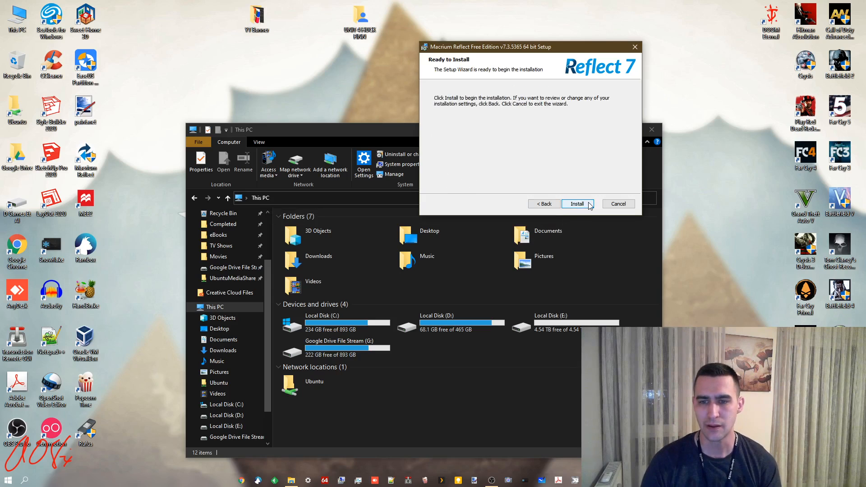
click(588, 205)
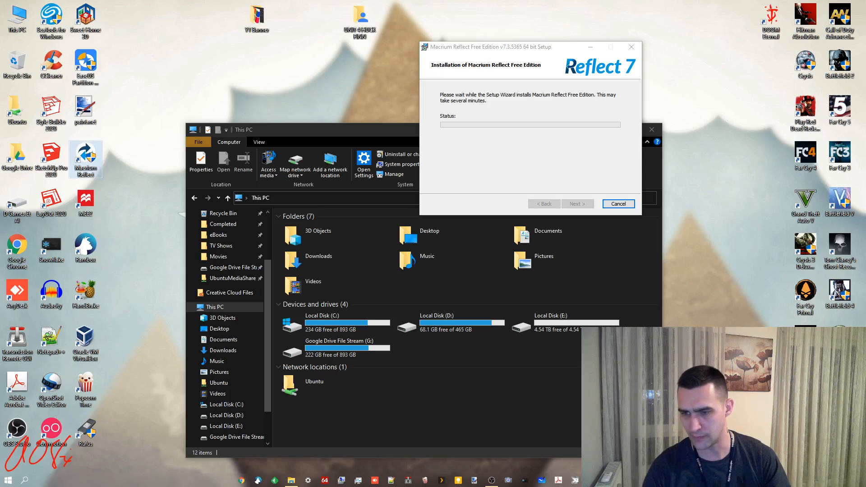
drag(544, 48, 515, 49)
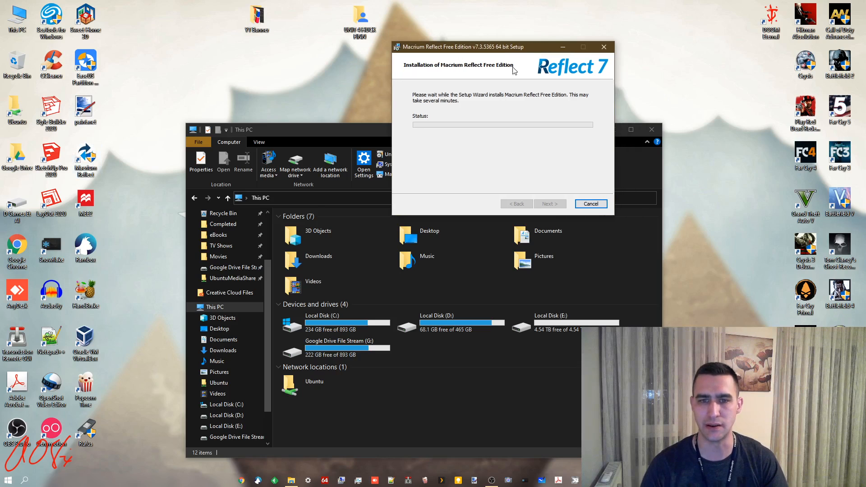
click(491, 481)
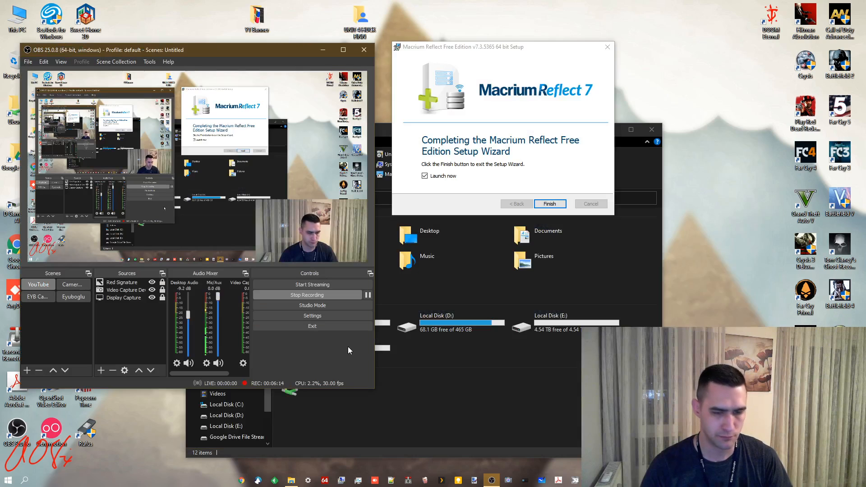
click(323, 50)
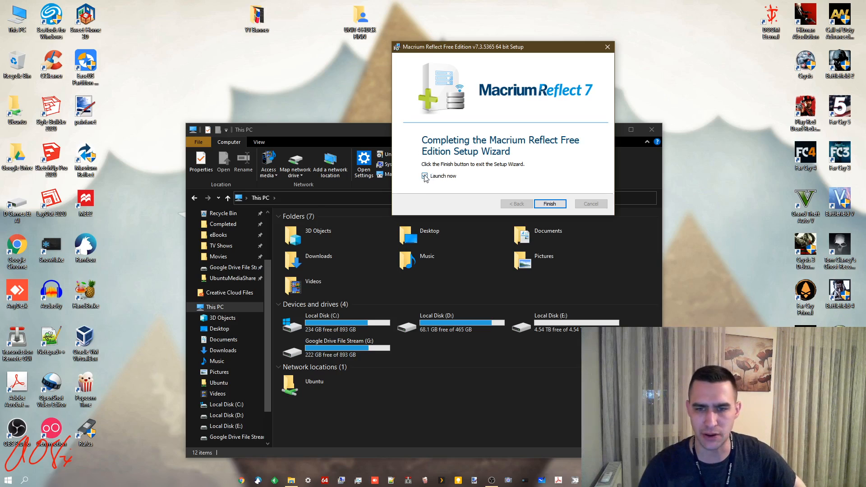
Finish the setup wizard with Launch now enabled, and close the Macrium Reflect window that opens
click(549, 204)
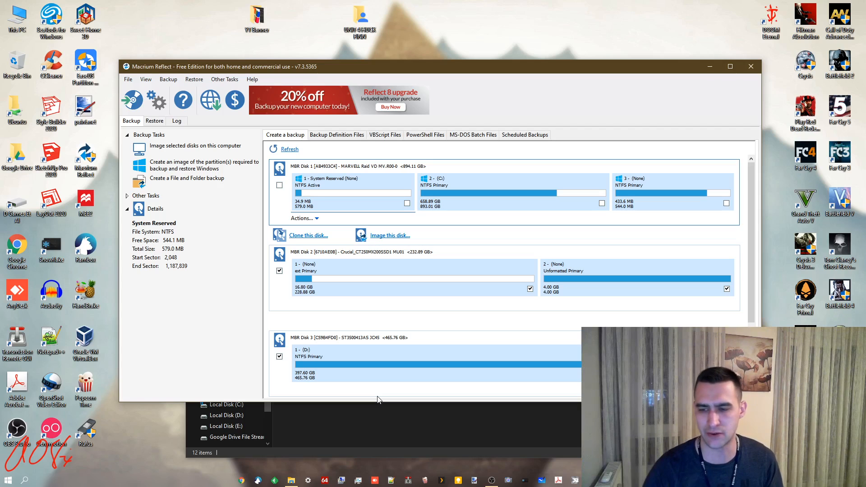
click(751, 67)
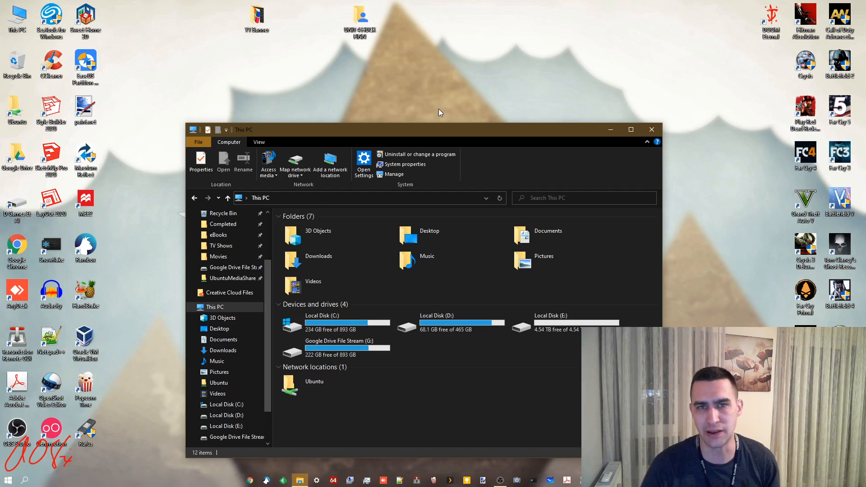
Switch to CCleaner by launching it from the desktop
click(50, 71)
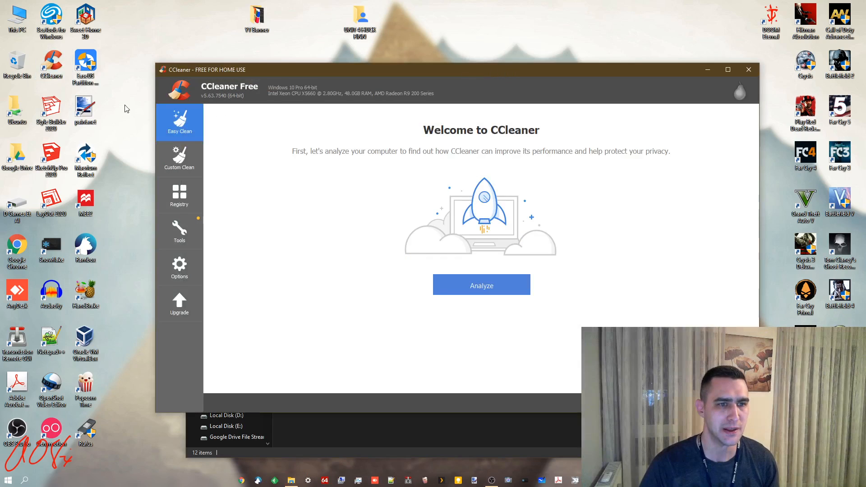
click(54, 68)
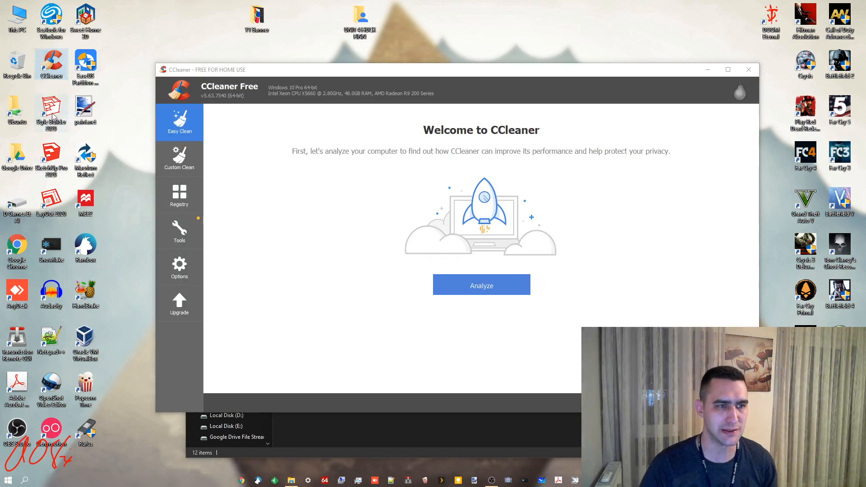
click(242, 74)
Switch to Chrome and search Google for "ccleaner download"
click(241, 480)
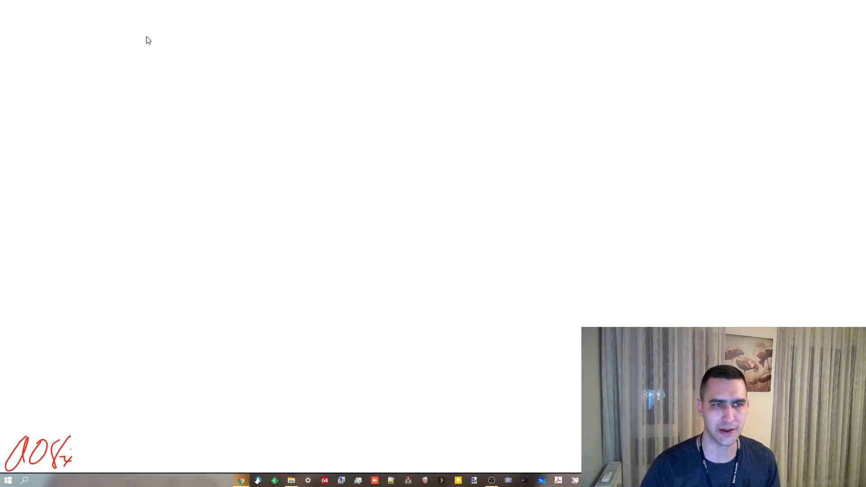
click(141, 24)
text(ccleanre)
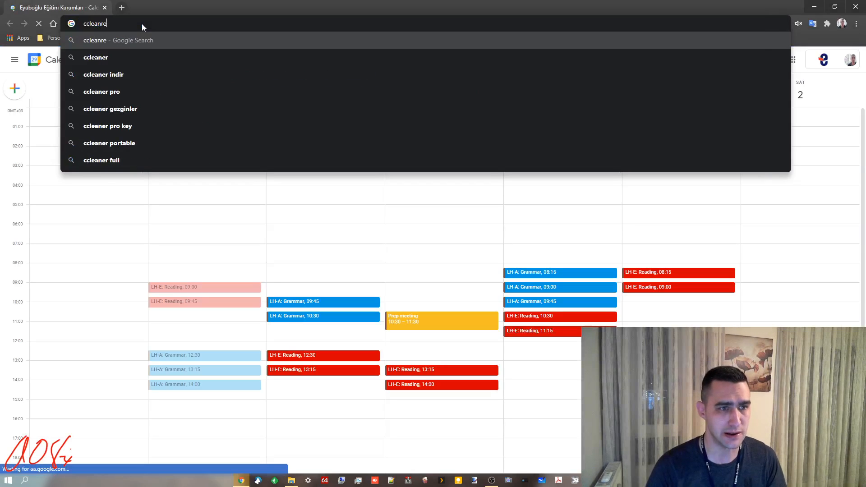
key(BackSpace)
key(BackSpace)
text(er  download)
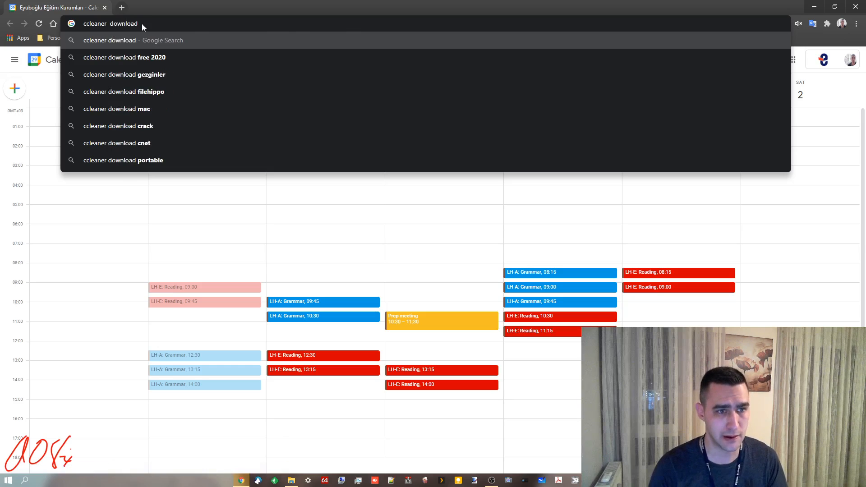
key(Return)
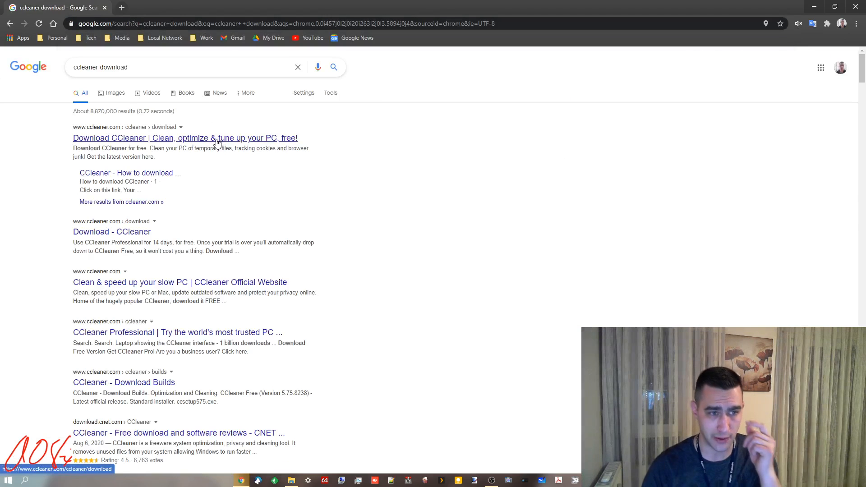
Open the official CCleaner download page and examine the comparison of the free and paid editions
click(216, 143)
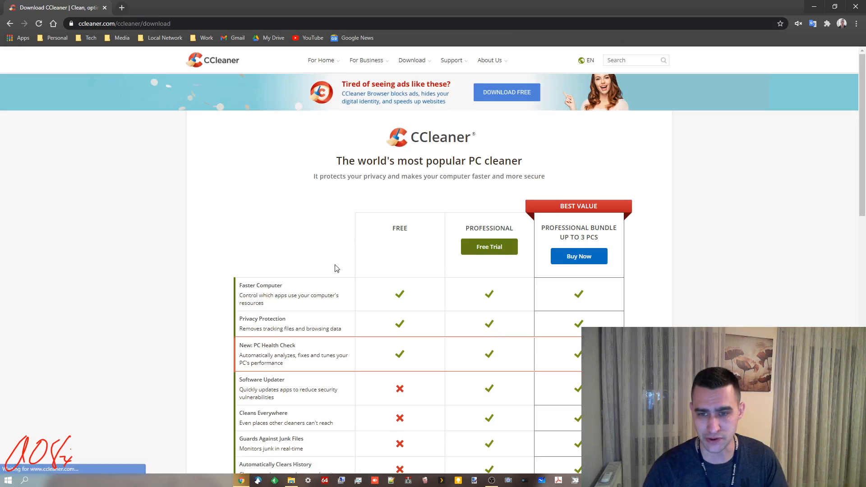
scroll(402, 293, down, 10)
scroll(399, 296, down, 5)
scroll(396, 300, up, 8)
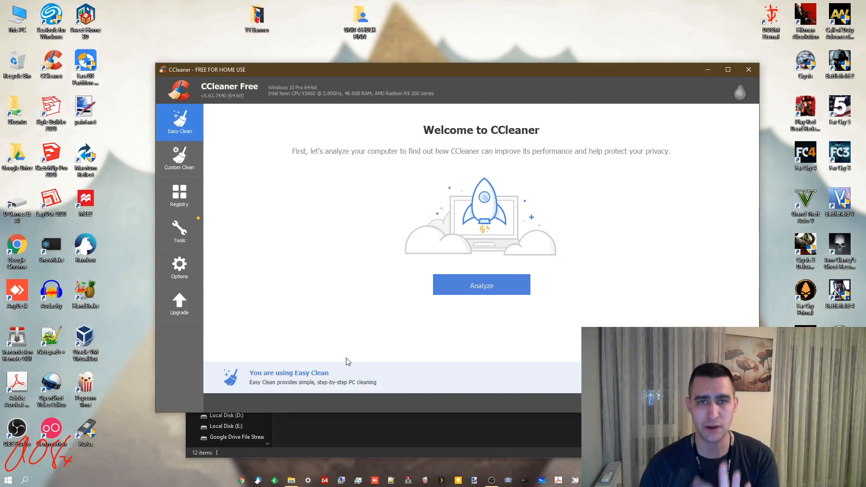
Permanently delete the Reflect UI entry from CCleaner's list of Windows startup programs
click(179, 231)
click(240, 144)
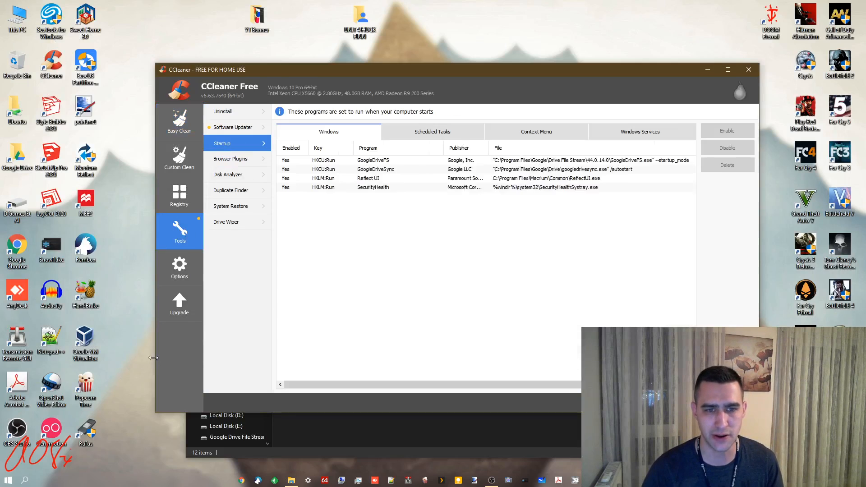
click(369, 181)
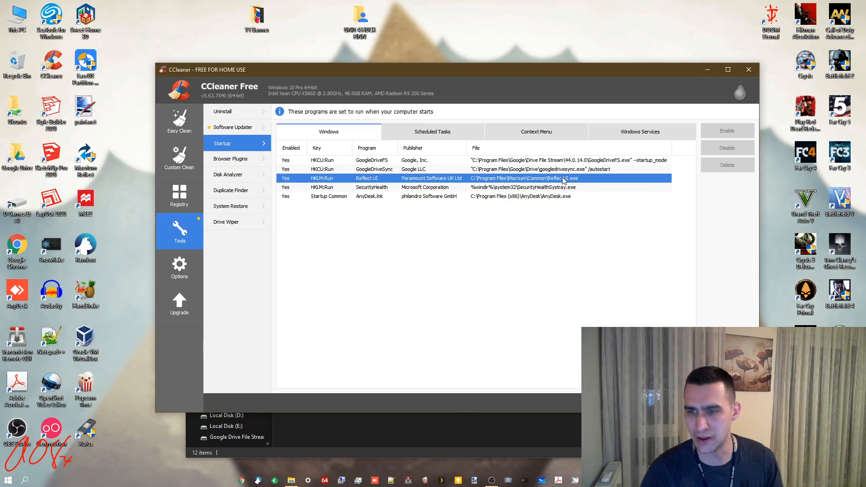
click(727, 166)
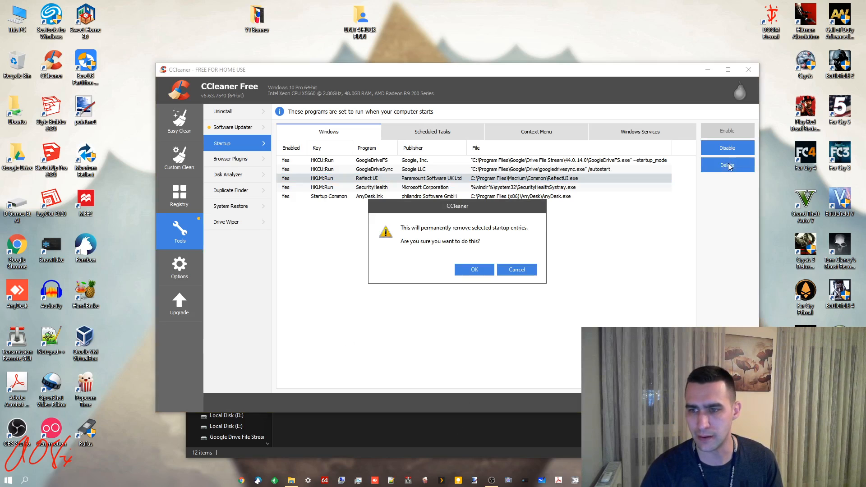
click(475, 271)
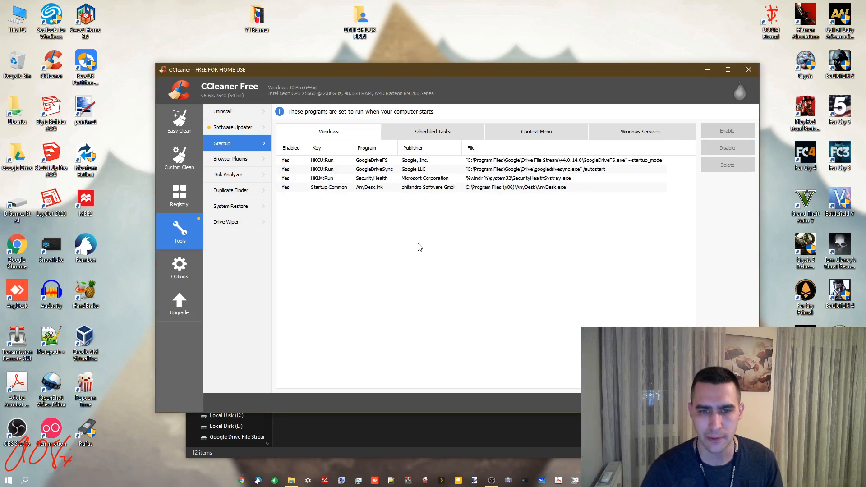
Review the scheduled tasks and context menu entries, and compare them with the context menus of the desktop and a desktop folder
click(429, 132)
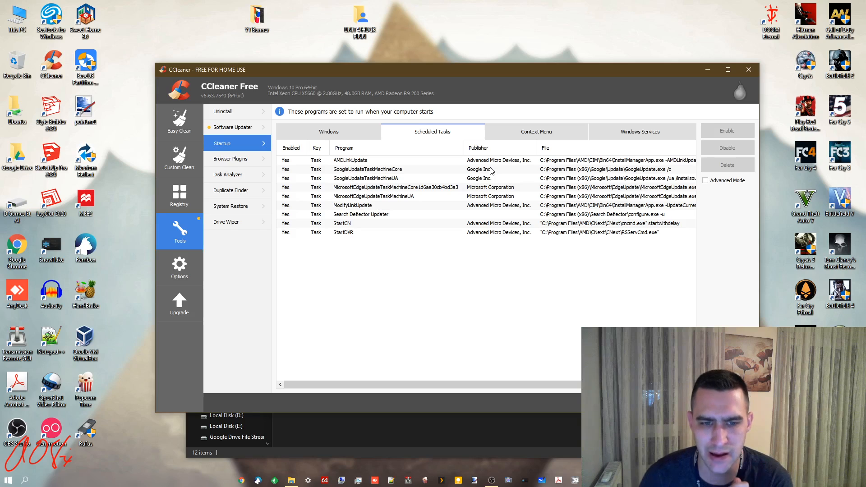
click(519, 130)
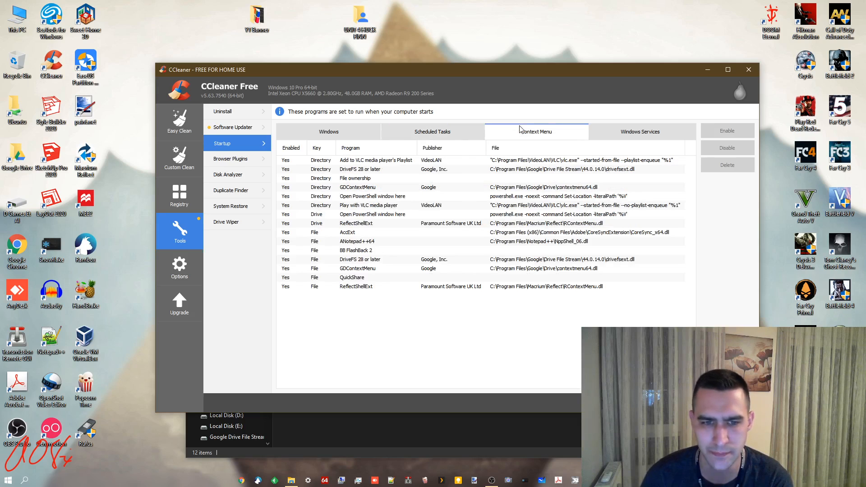
click(456, 224)
right_click(189, 26)
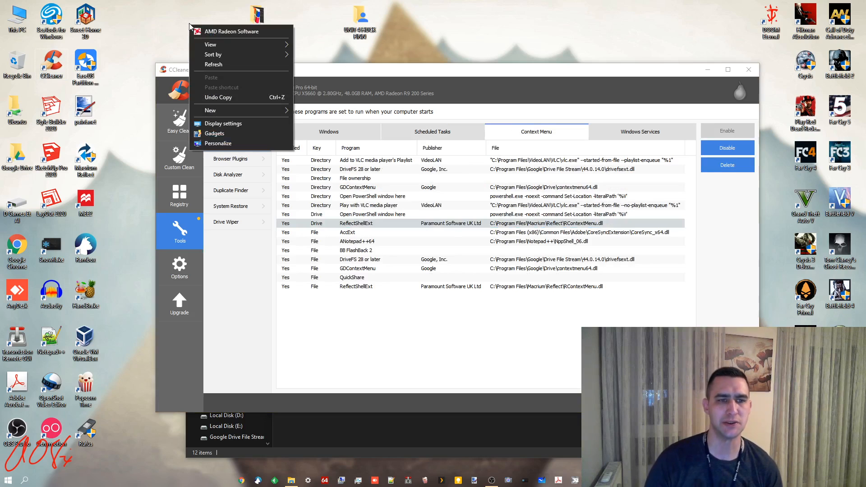
click(489, 36)
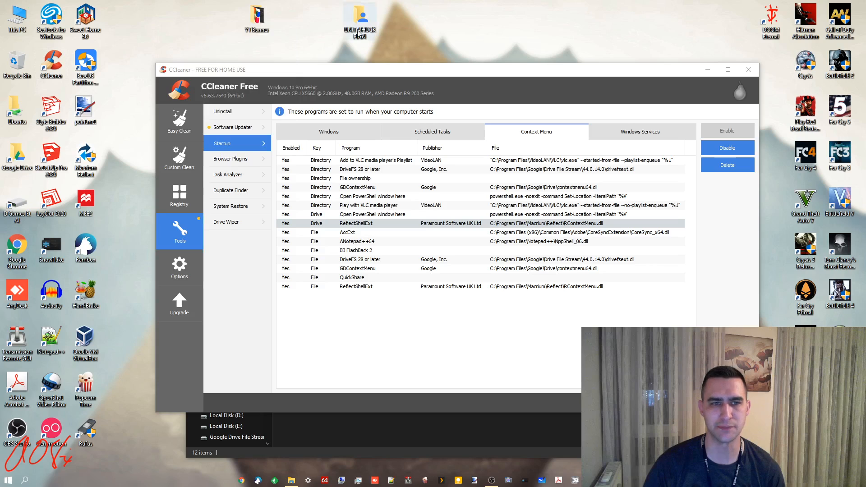
right_click(257, 25)
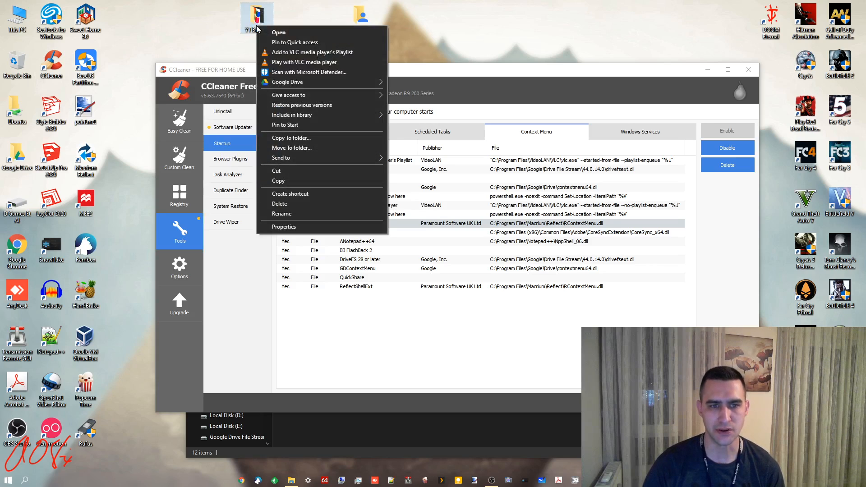
click(541, 74)
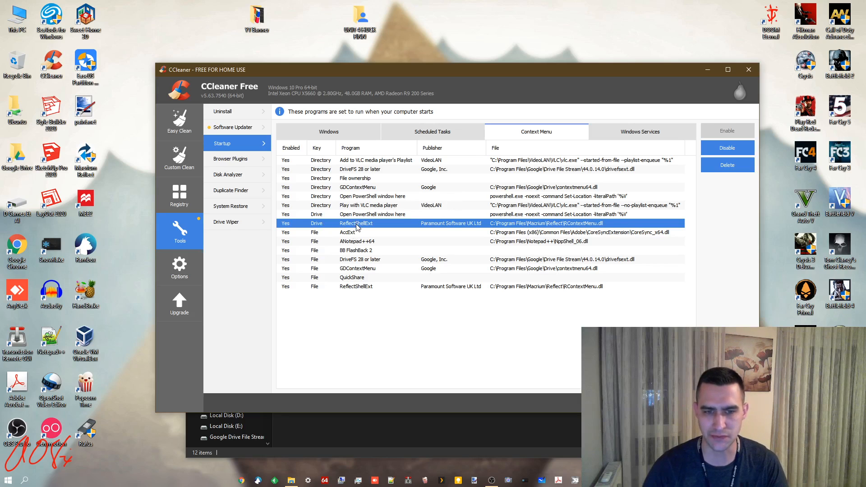
Permanently delete both ReflectShellExt context menu entries, the one for drives and the one for files
click(728, 167)
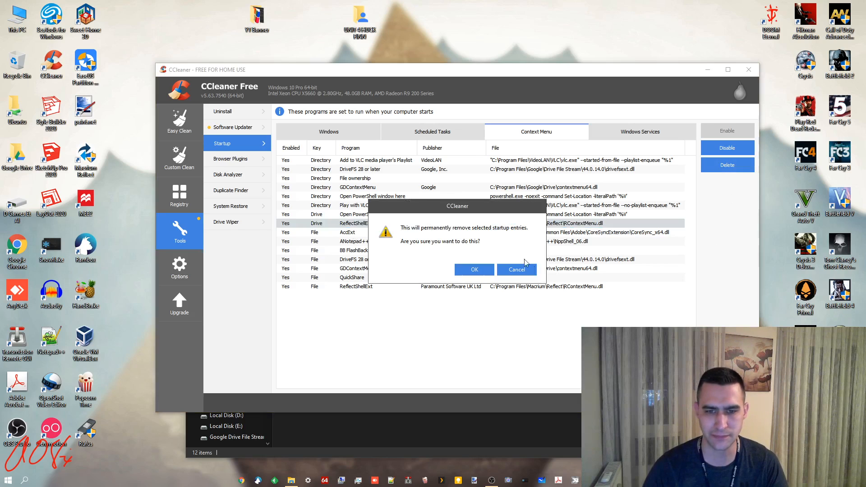
click(474, 270)
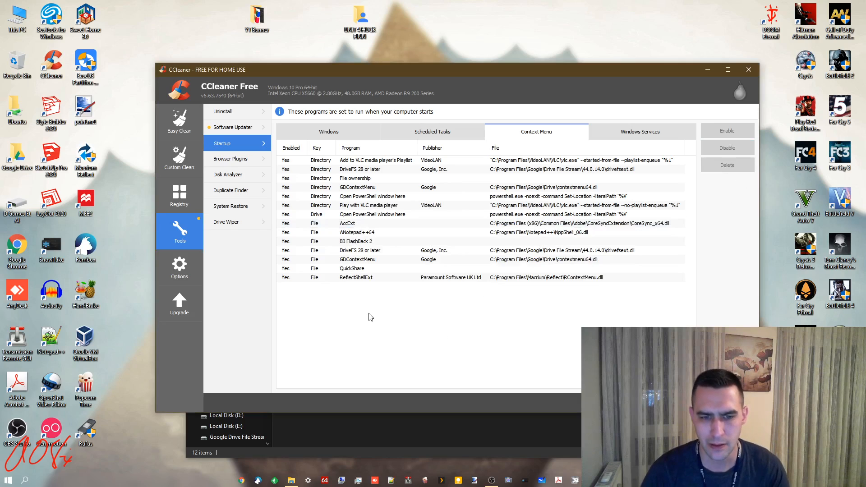
click(366, 277)
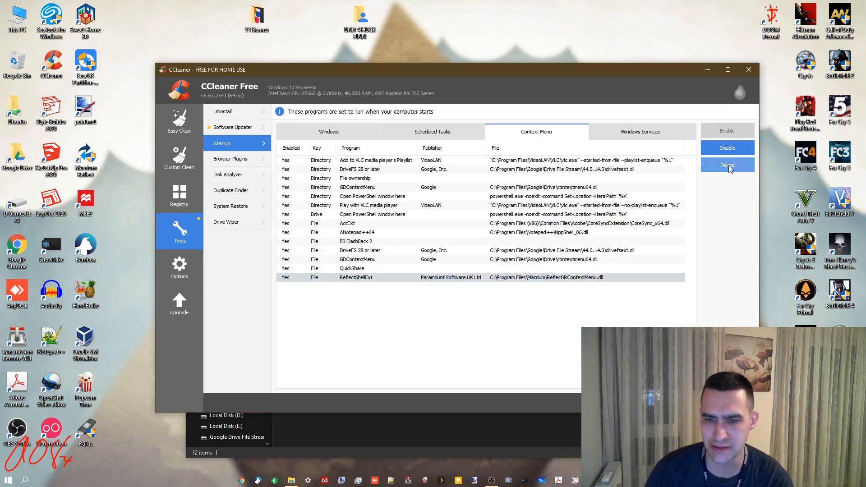
click(728, 167)
click(474, 269)
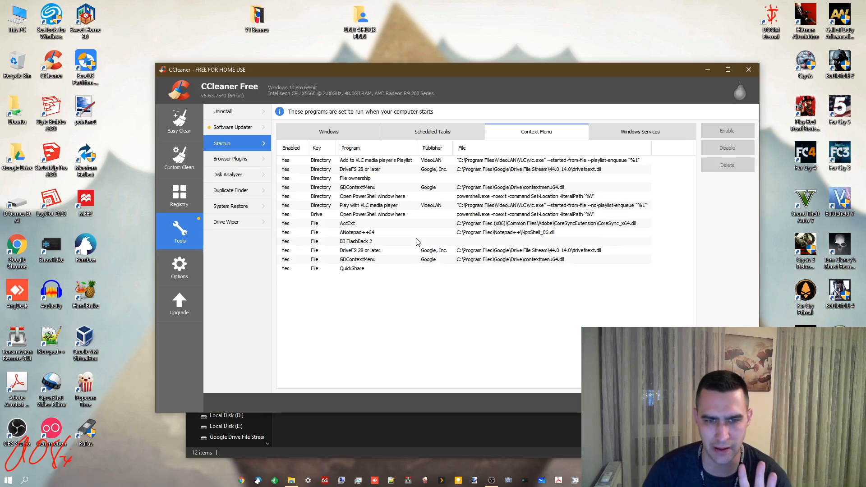
Disable the Macrium Service entry in the list of Windows services that run at startup
click(634, 131)
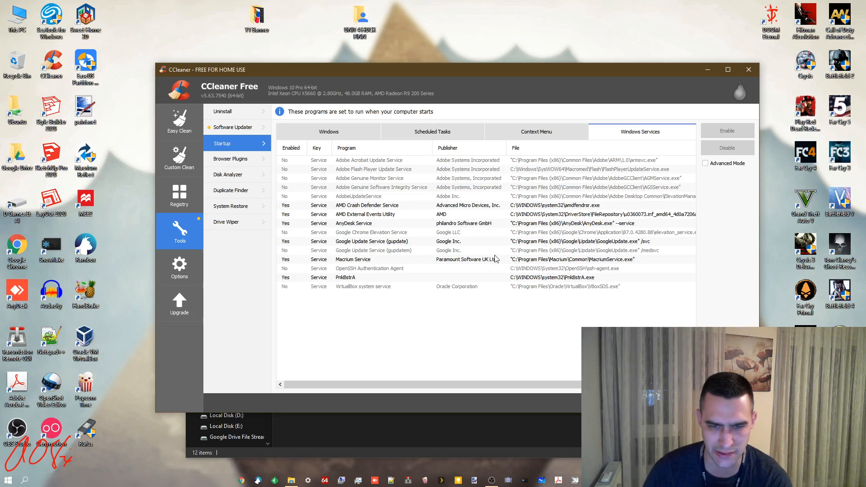
click(471, 260)
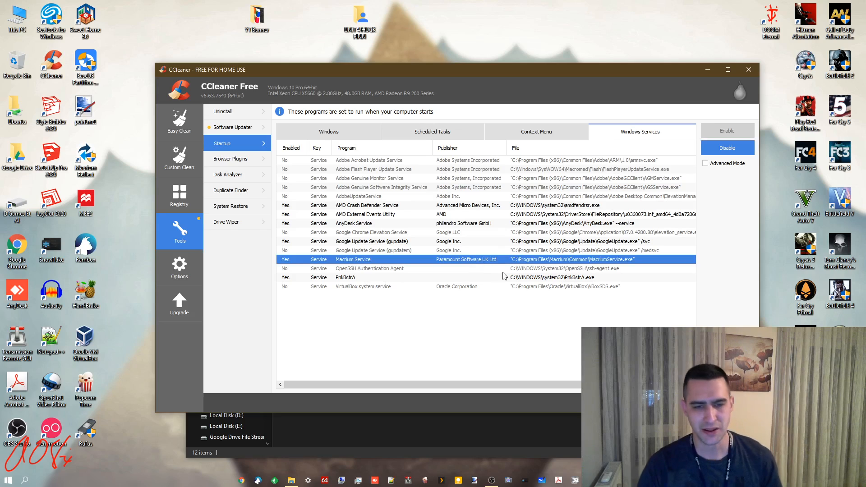
click(332, 135)
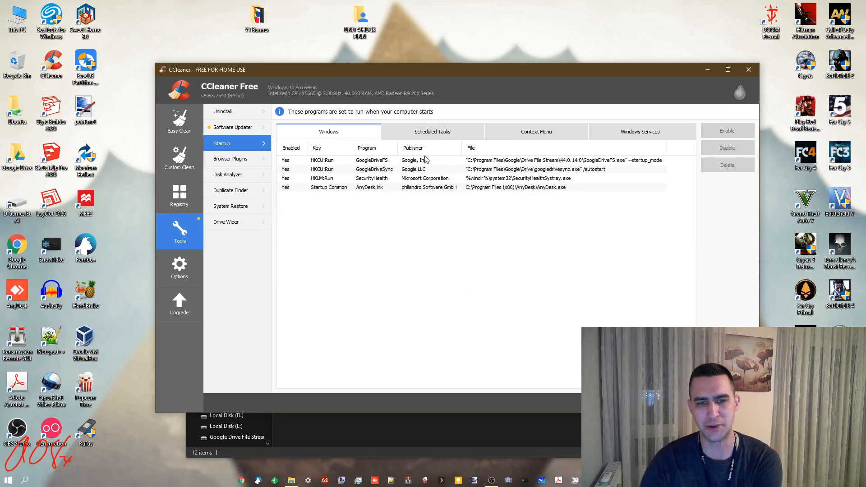
click(644, 129)
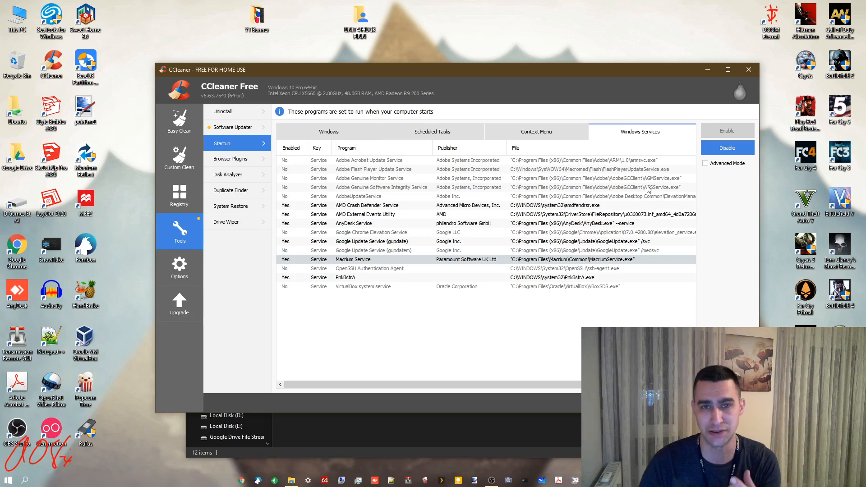
click(722, 149)
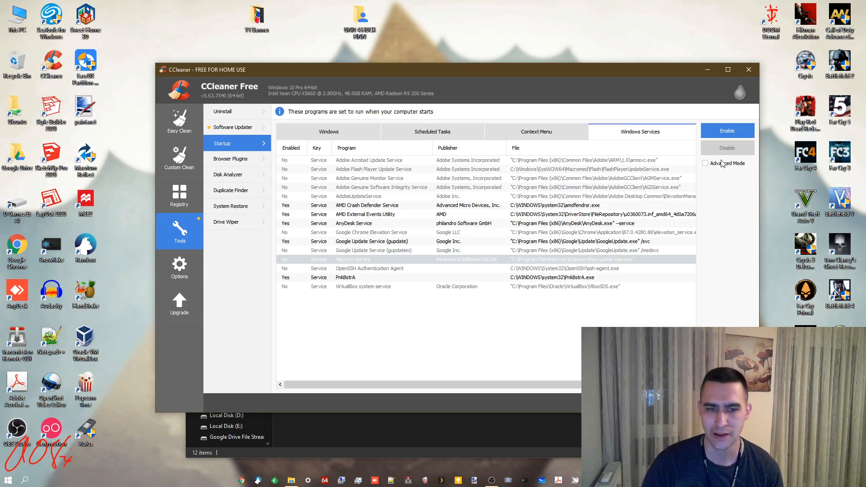
click(466, 343)
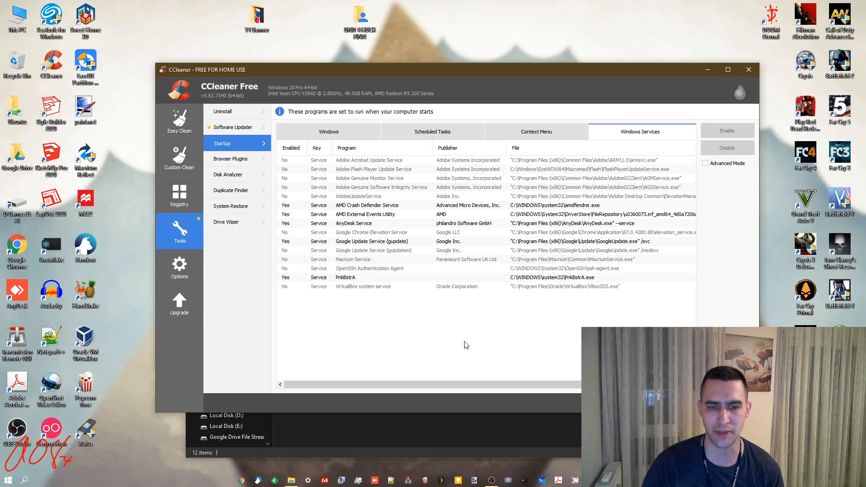
click(365, 261)
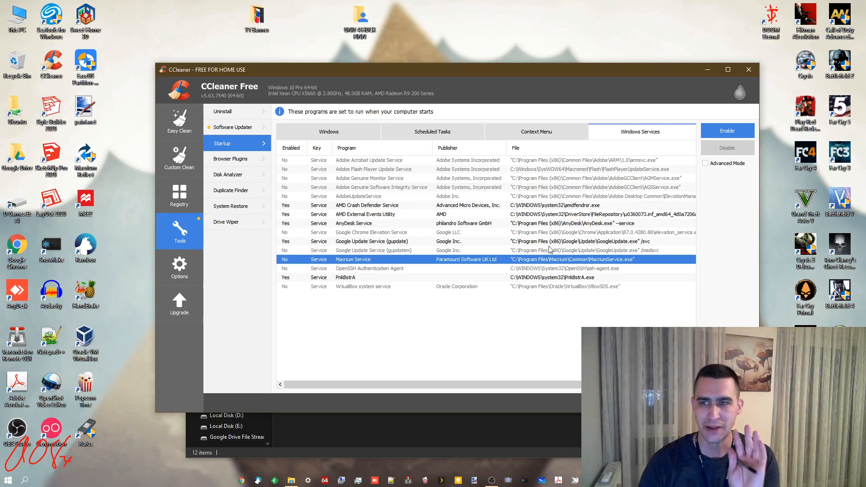
Close CCleaner and switch to Macrium Reflect by launching it from the desktop
click(748, 69)
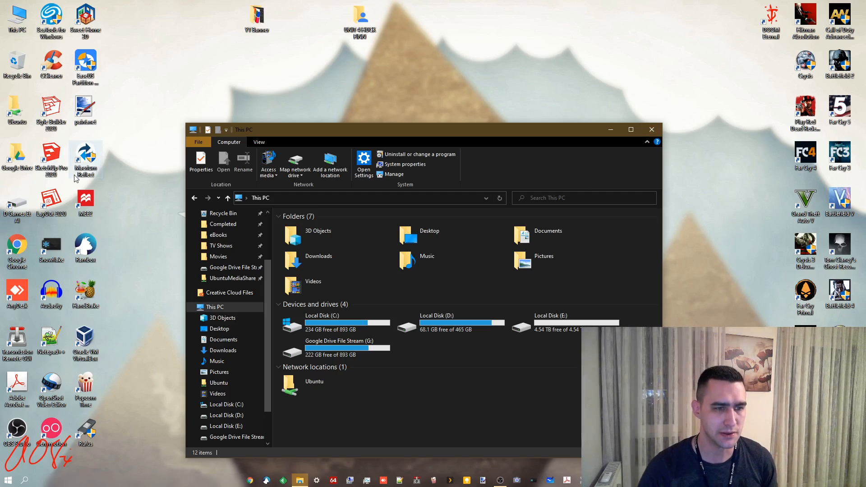
click(85, 159)
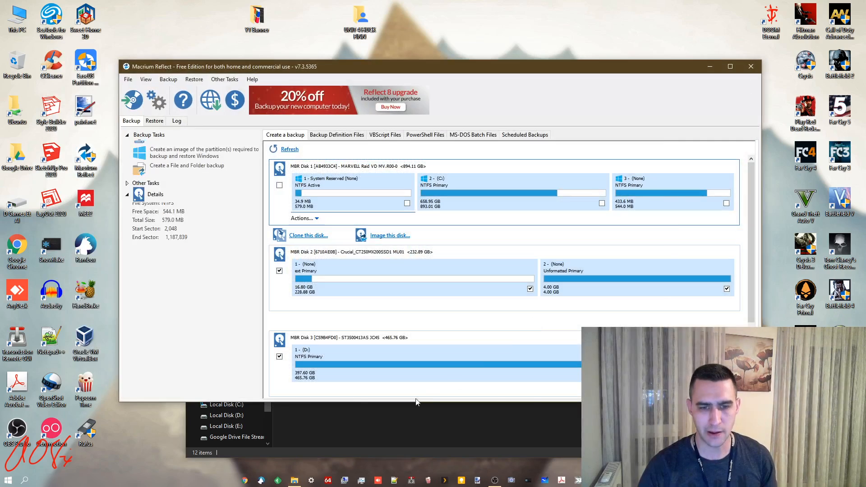
Switch to File Explorer and examine the computer's drives, opening Local Disk (D:) and Local Disk (E:) and returning to This PC
click(419, 433)
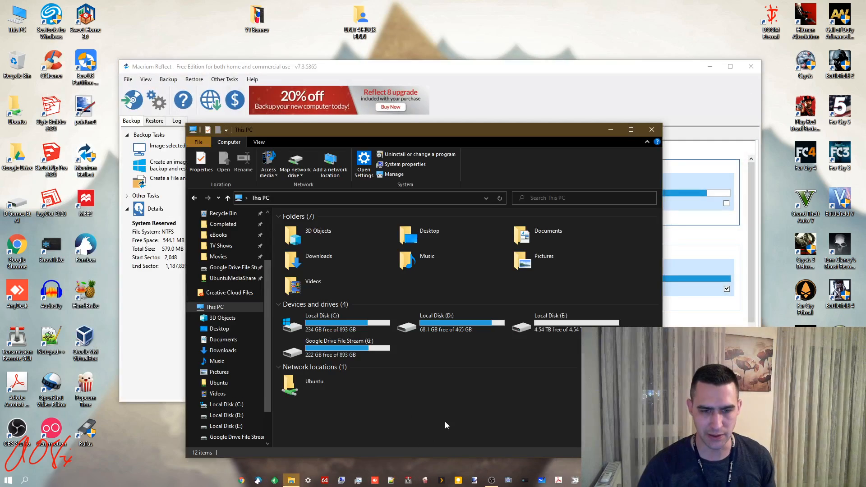
click(346, 355)
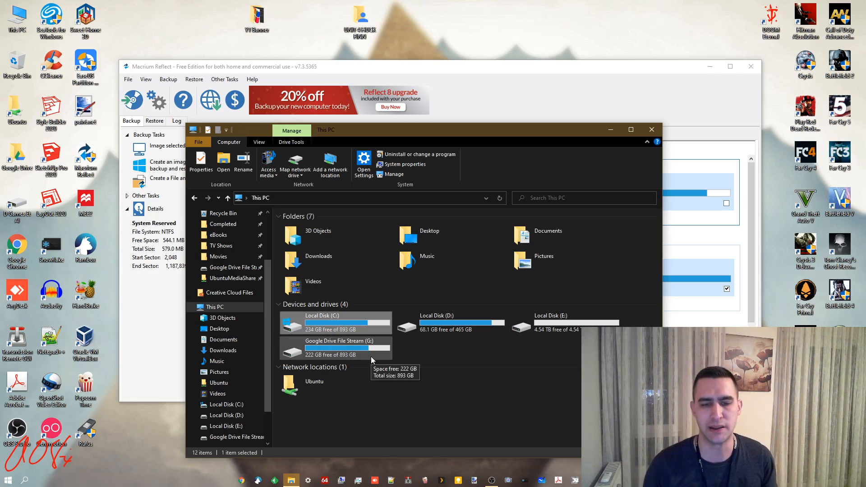
click(415, 326)
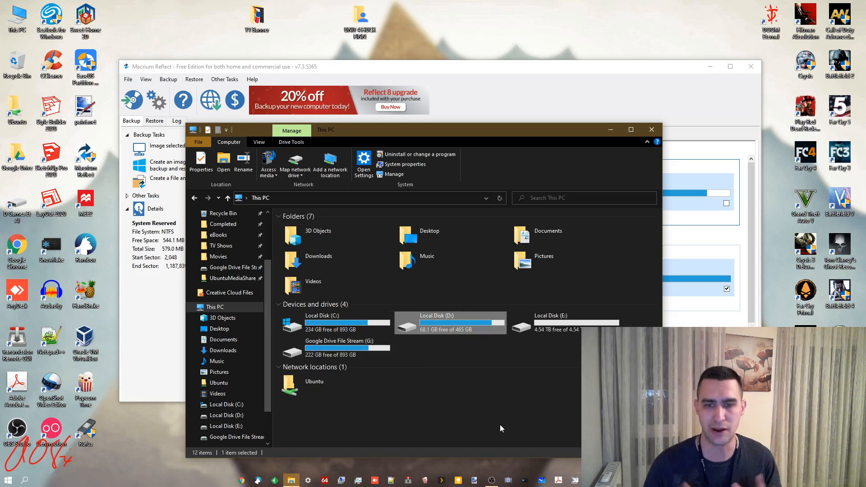
double_click(445, 324)
key(alt+Left)
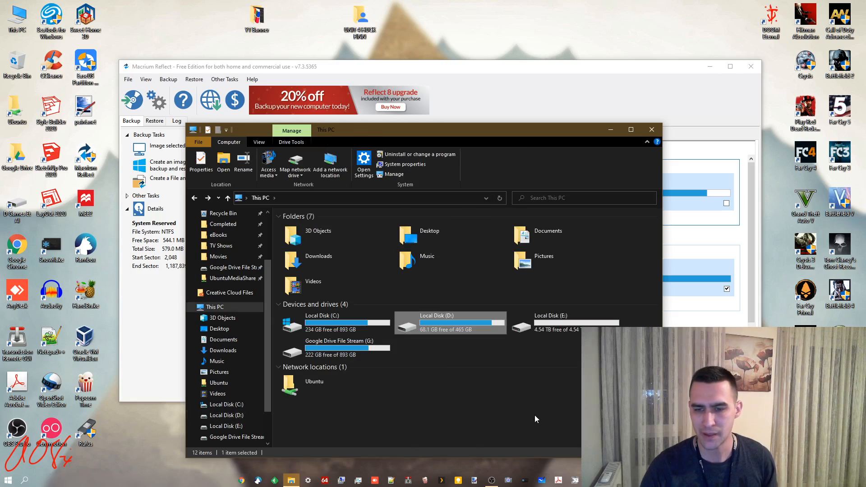
double_click(548, 321)
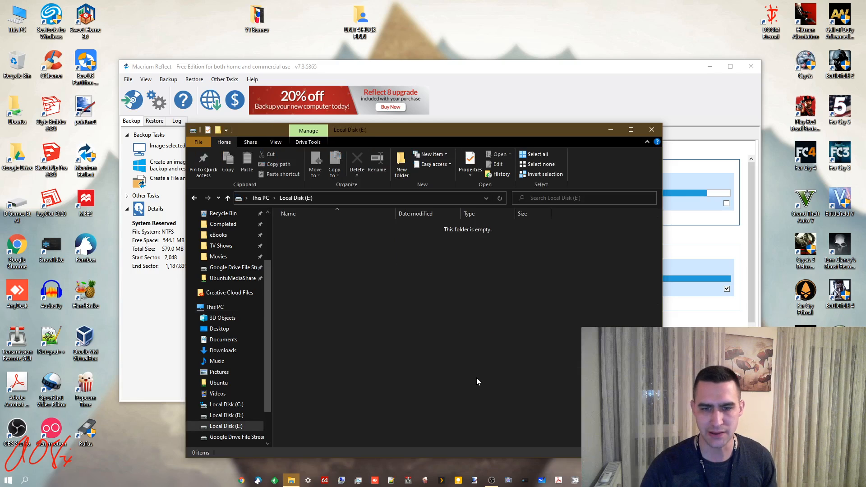
key(alt+Left)
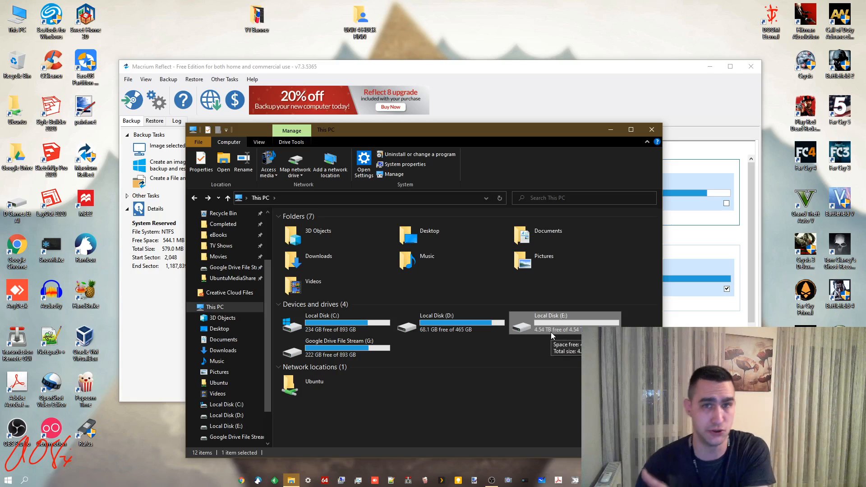
Switch back to Macrium Reflect and examine the details of MBR Disk 2, MBR Disk 3 and the easystore GPT Disk 4
click(456, 70)
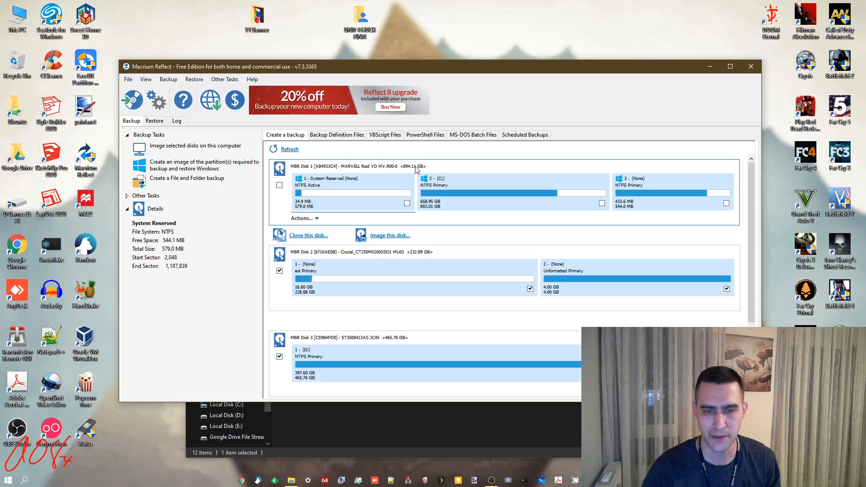
click(419, 256)
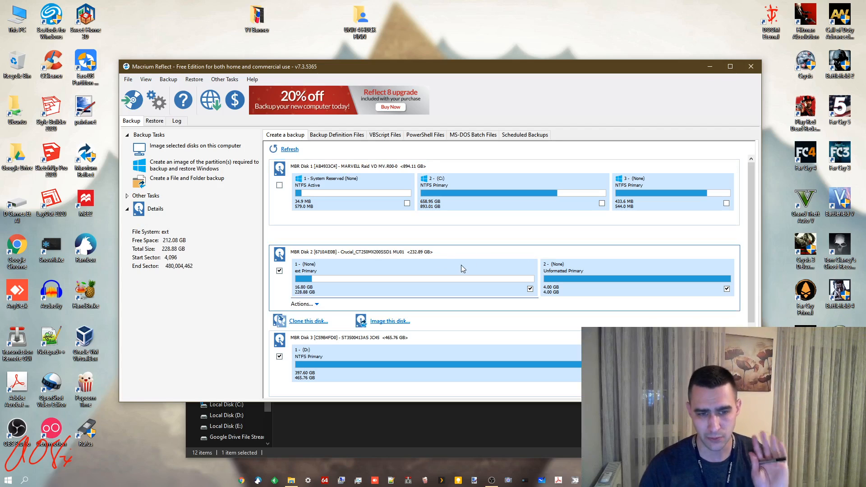
scroll(461, 269, down, 3)
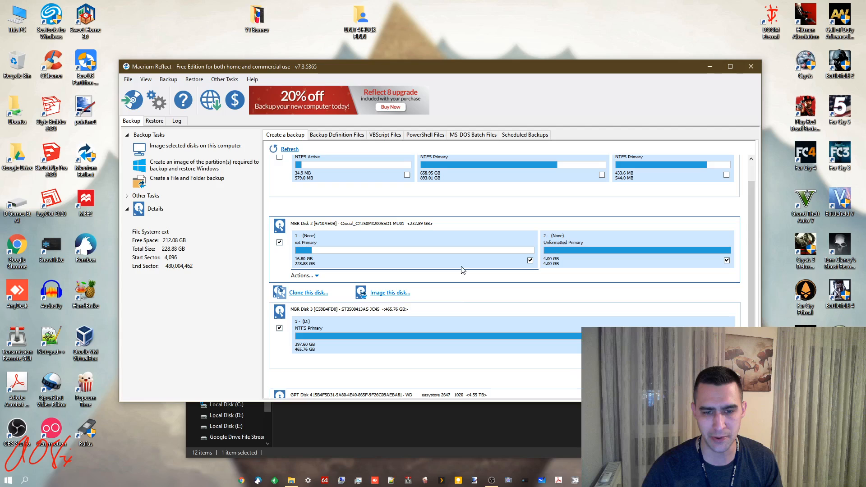
click(406, 311)
scroll(498, 321, down, 3)
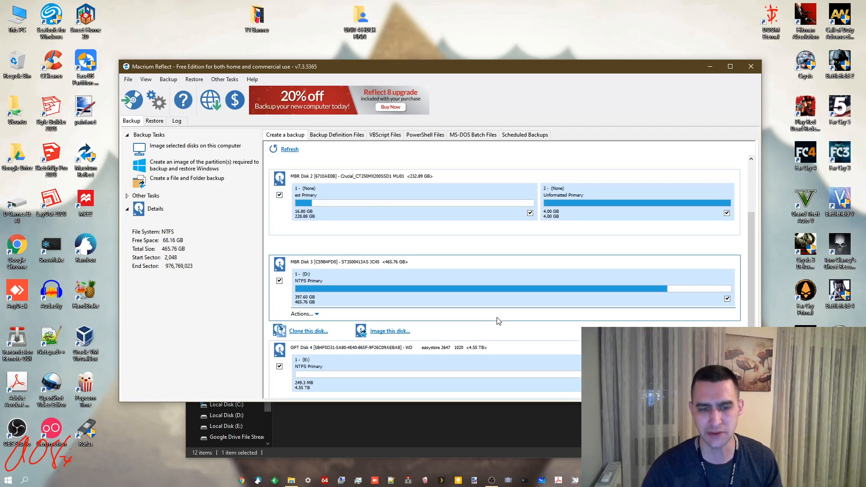
scroll(498, 320, down, 2)
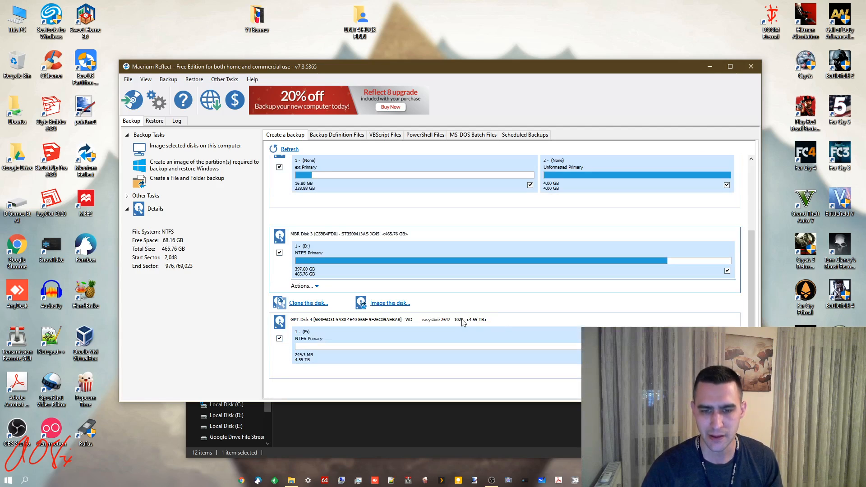
click(540, 334)
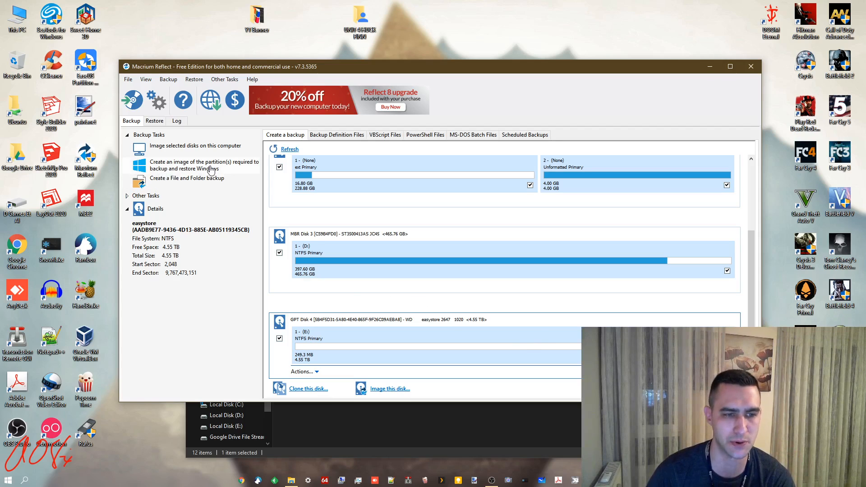
Start a File and Folder backup in Macrium Reflect, and switch to File Explorer to open Local Disk (E:)
click(175, 187)
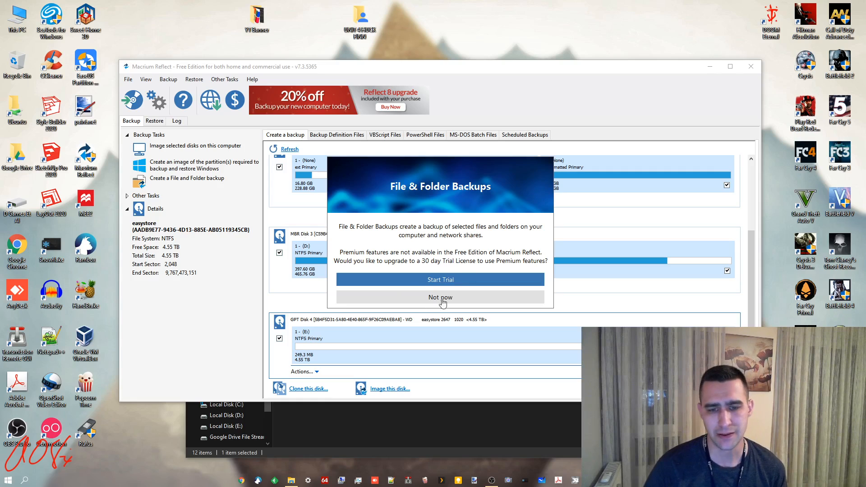
double_click(9, 23)
double_click(540, 322)
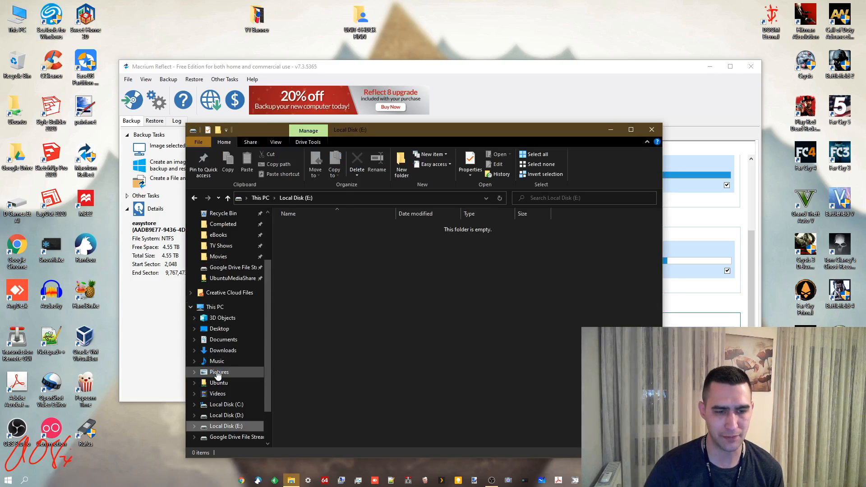
Open Pictures in a separate File Explorer window, copy its first folder to Local Disk (E:), and close the Pictures window
right_click(218, 374)
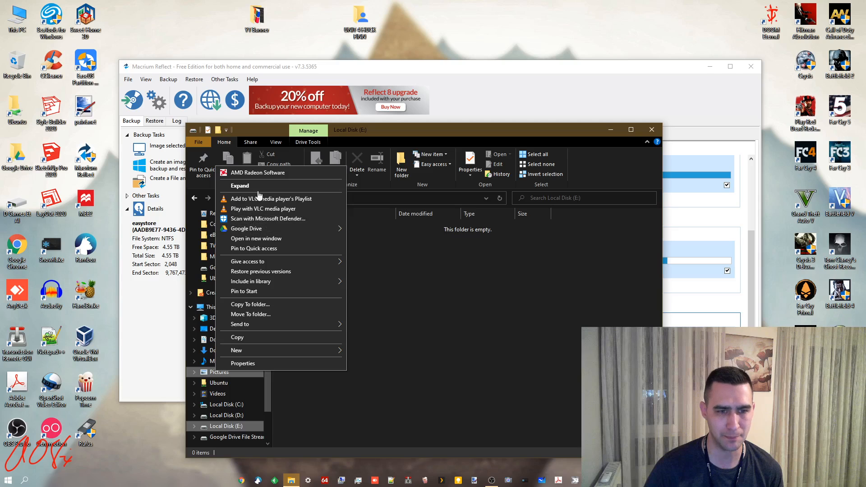
click(256, 238)
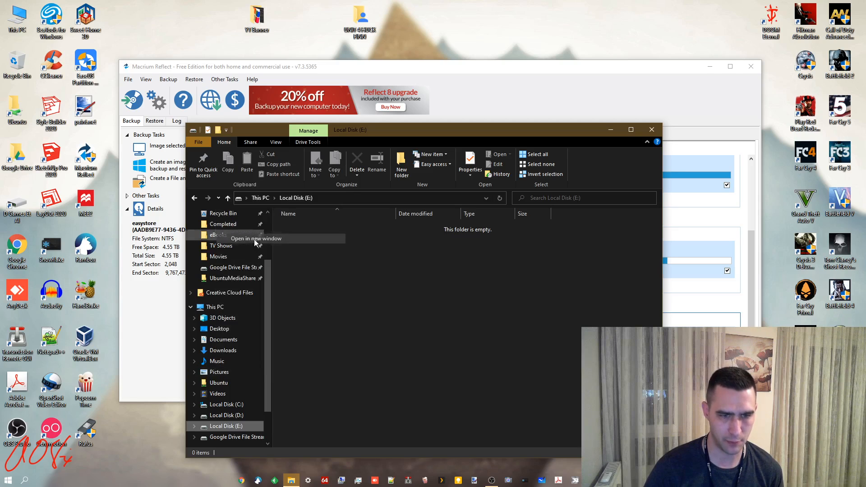
drag(445, 147, 710, 151)
click(347, 286)
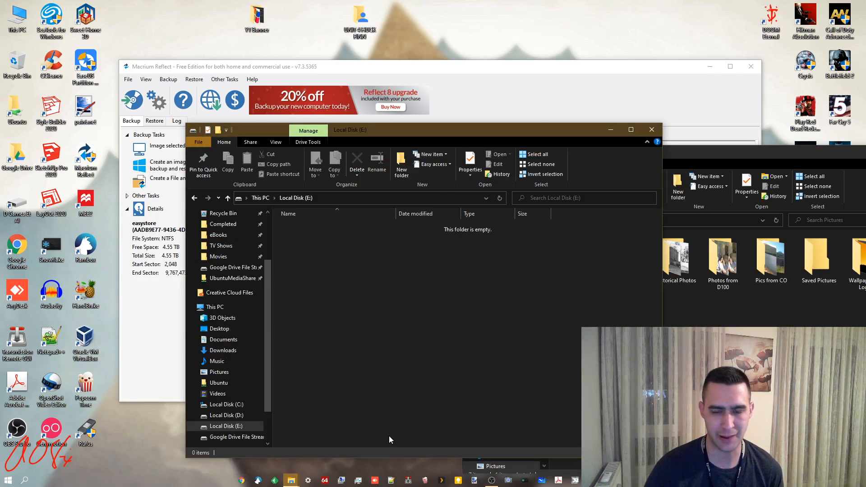
key(ctrl+v)
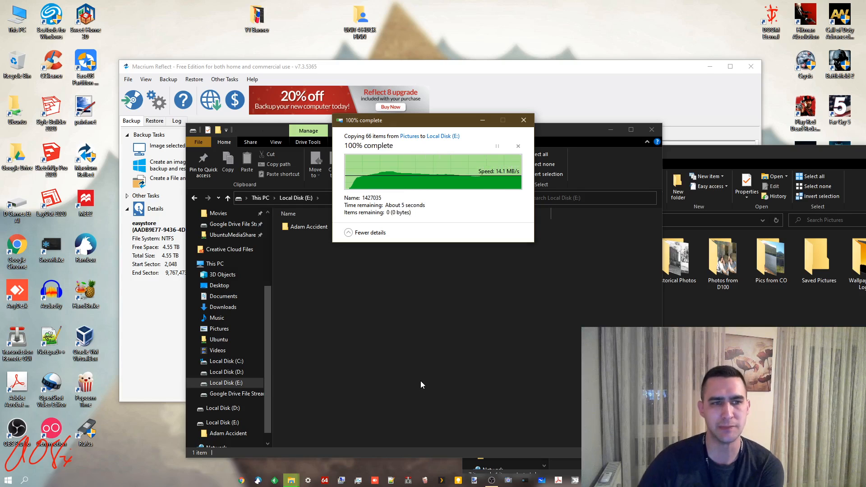
click(496, 370)
click(740, 306)
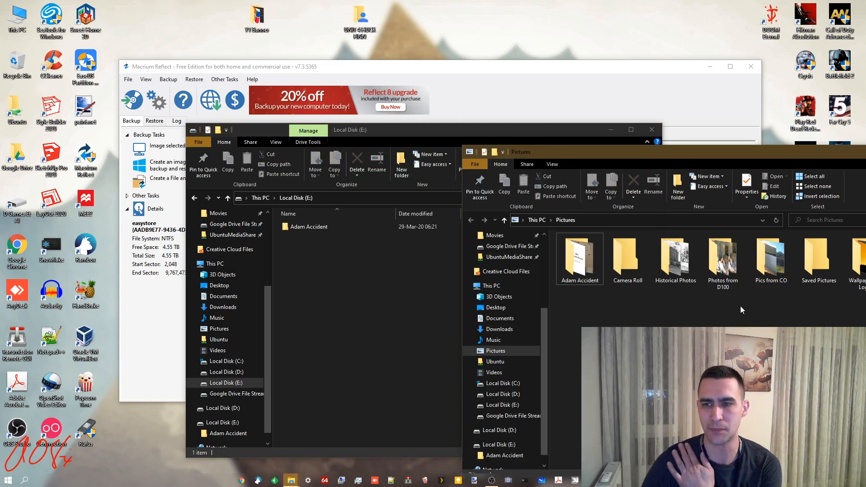
drag(722, 151, 505, 106)
click(652, 103)
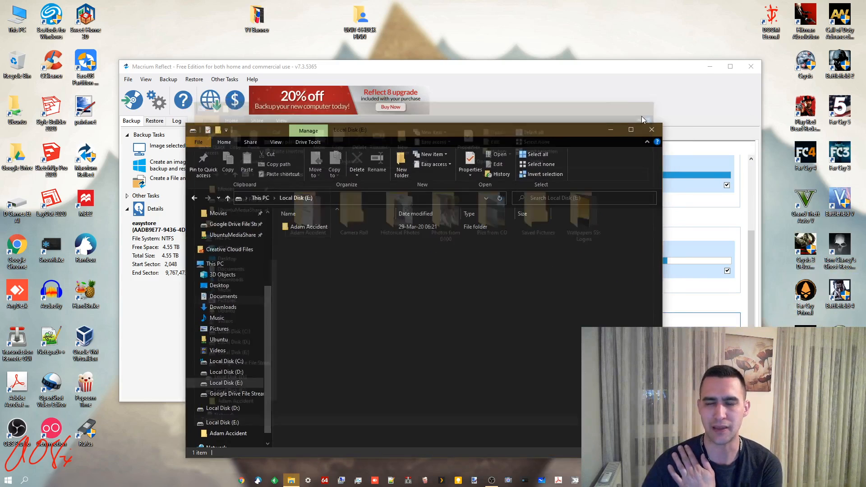
Delete the copied pictures folder from Local Disk (E:)
click(310, 227)
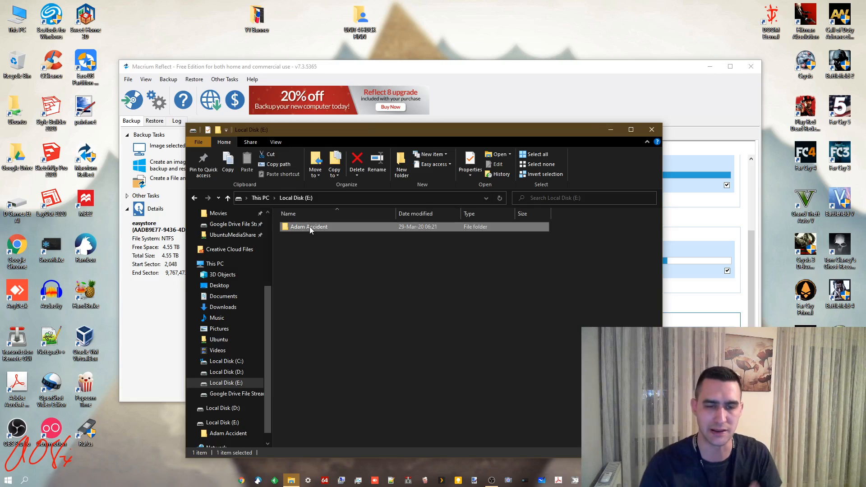
click(324, 287)
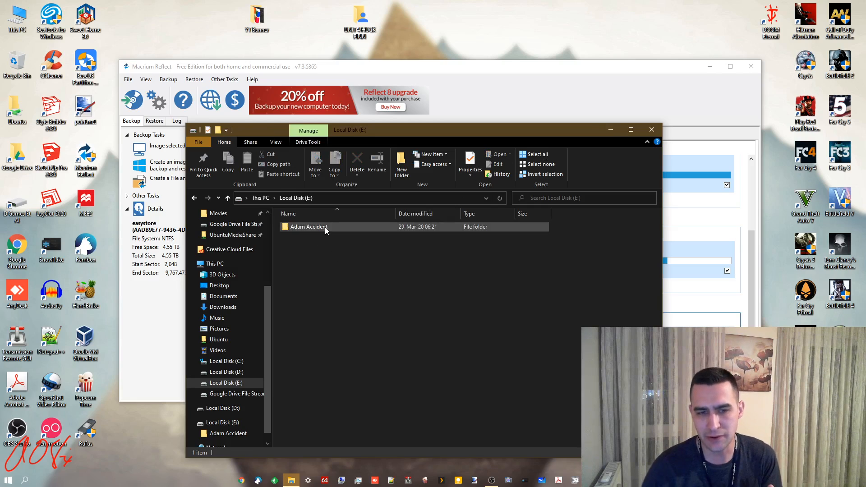
click(325, 227)
key(Delete)
key(Return)
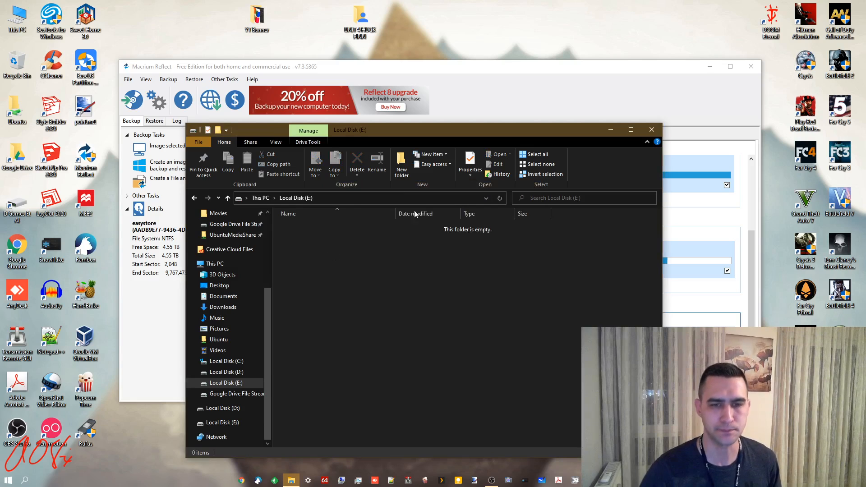
Switch back to Macrium Reflect, decline the File & Folder Backups trial, and view and cancel the image setup for the Windows partitions
drag(478, 131, 340, 130)
click(397, 65)
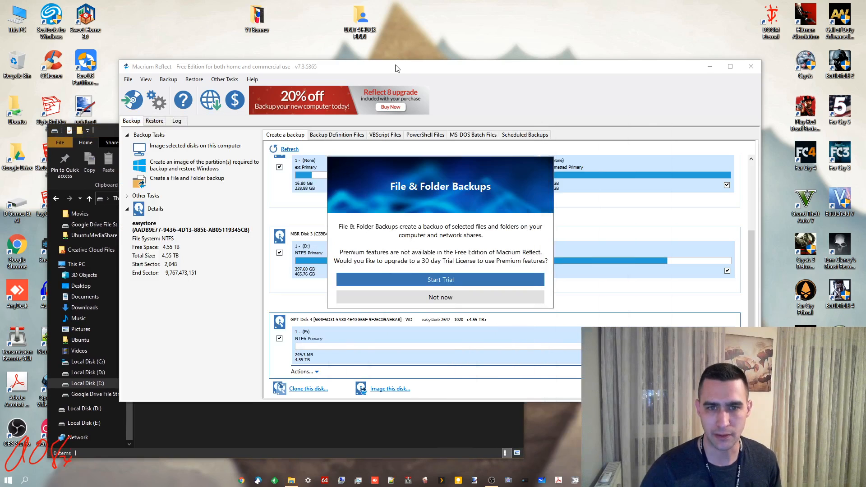
click(440, 297)
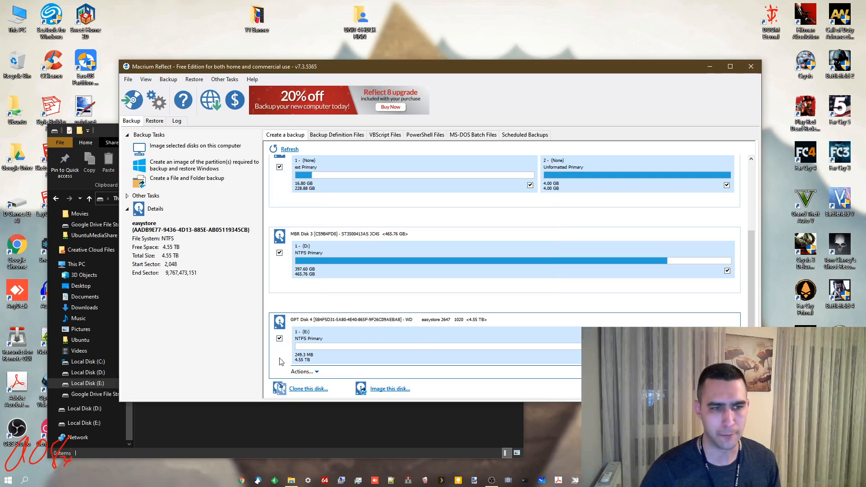
click(158, 167)
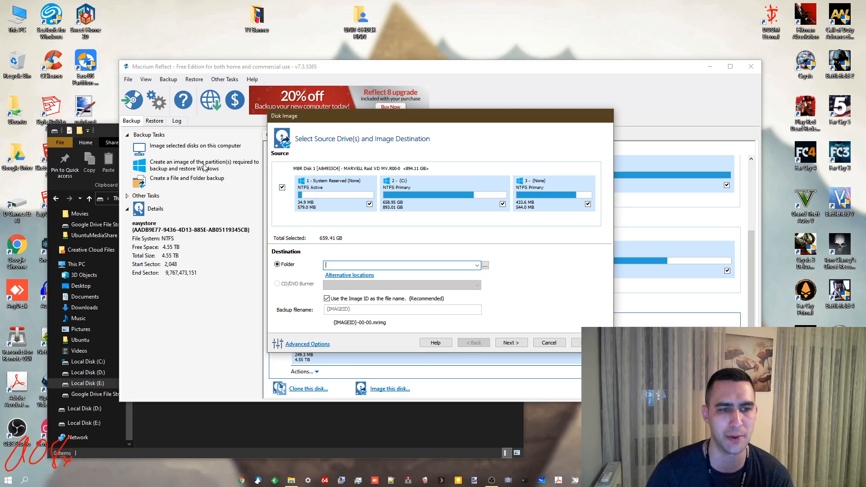
click(548, 344)
Start imaging selected disks with only MBR Disk 1 as the source, excluding MBR Disk 2, MBR Disk 3 and GPT Disk 4
click(180, 149)
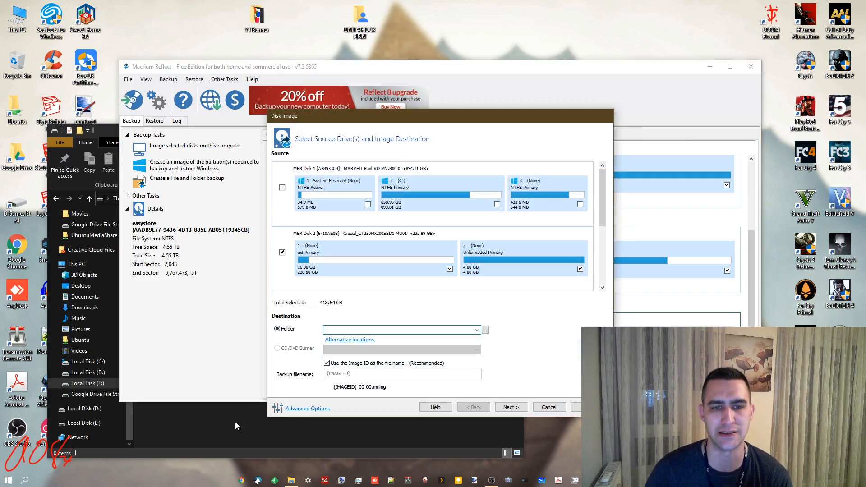
scroll(542, 263, down, 5)
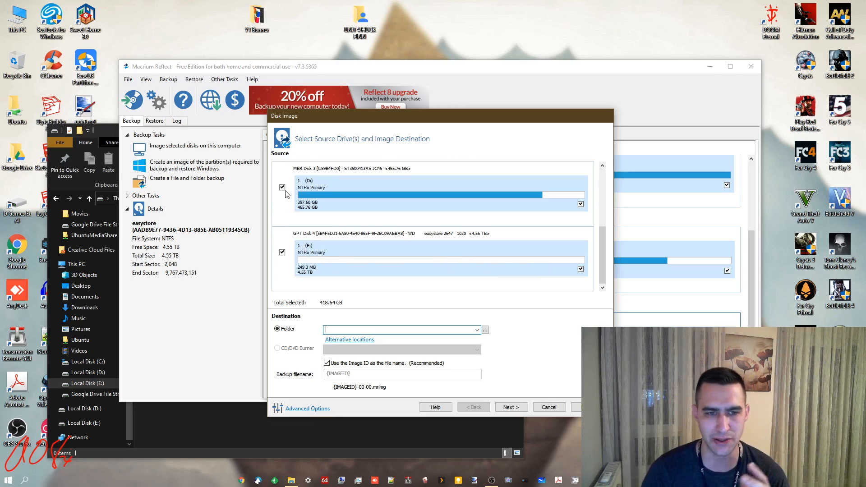
scroll(288, 201, up, 5)
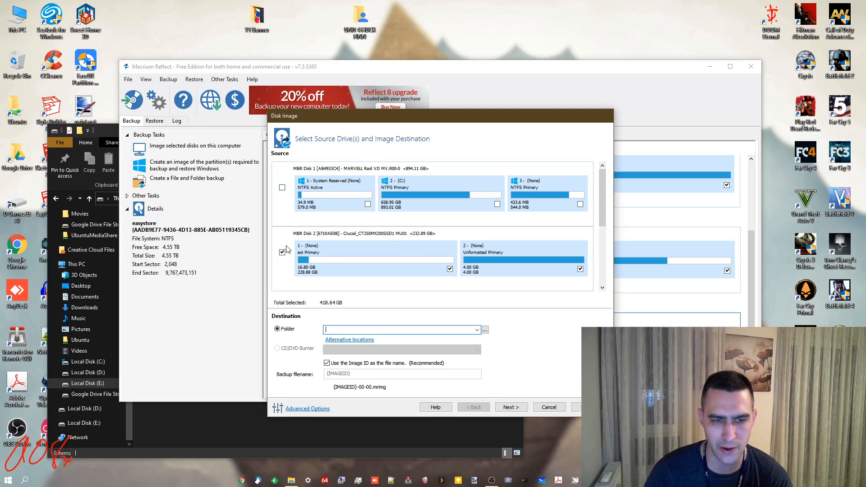
click(283, 253)
scroll(334, 240, down, 2)
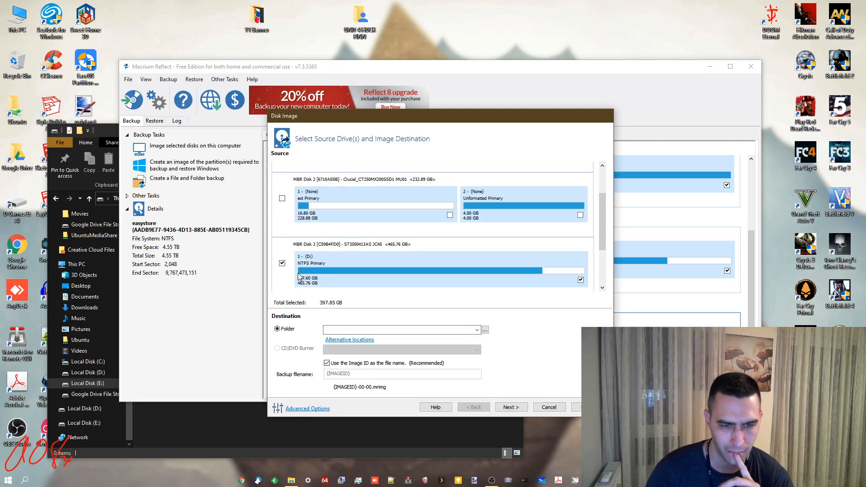
click(282, 263)
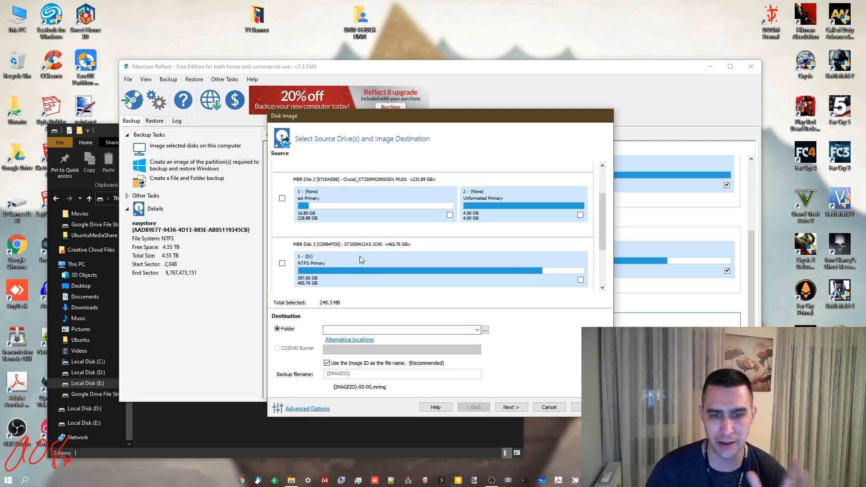
scroll(360, 260, down, 2)
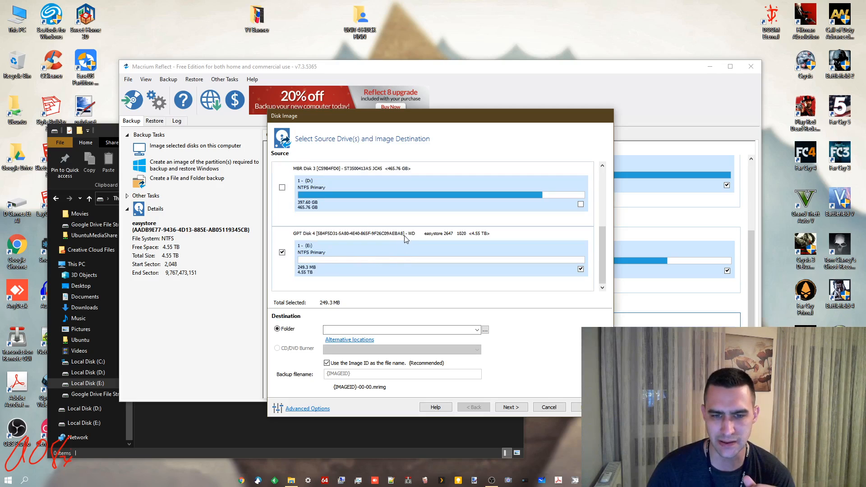
click(282, 252)
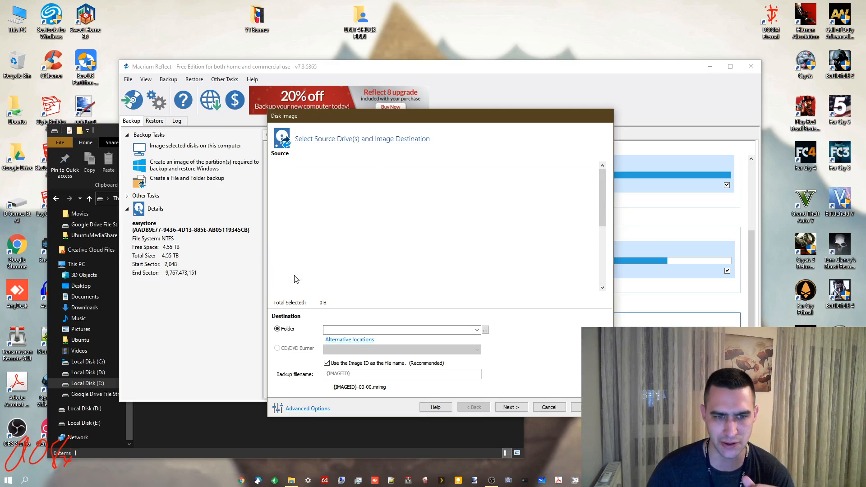
click(282, 187)
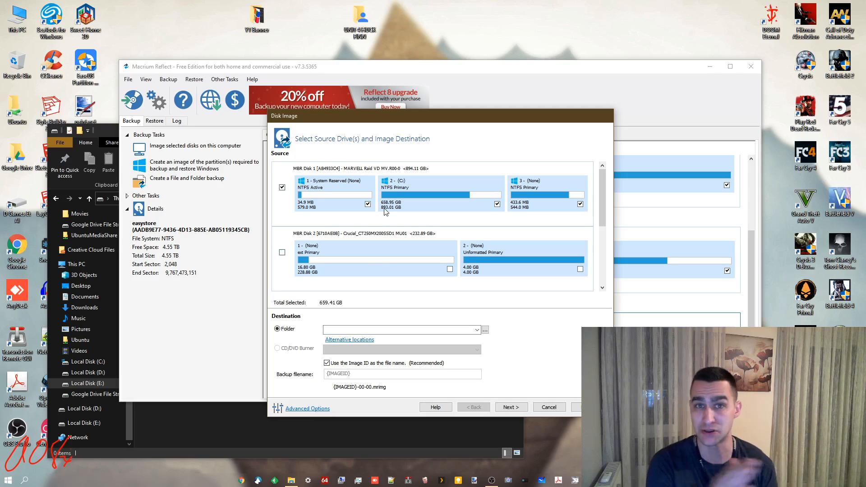
Browse for the image's destination folder, and create a folder named Windows Macrium Backups on Local Disk (E:) in File Explorer
click(485, 330)
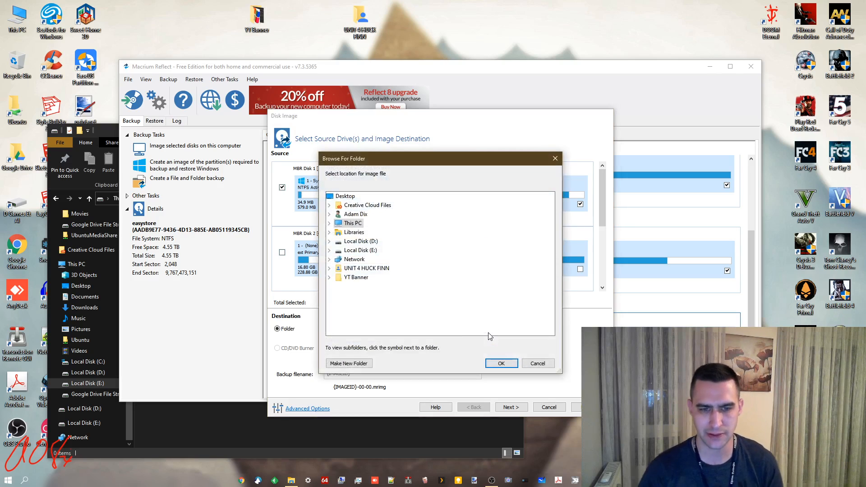
click(358, 251)
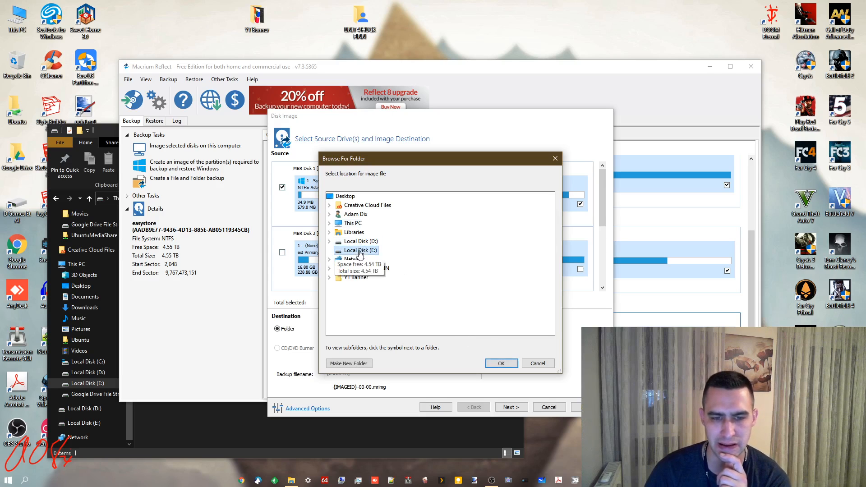
click(220, 425)
right_click(218, 288)
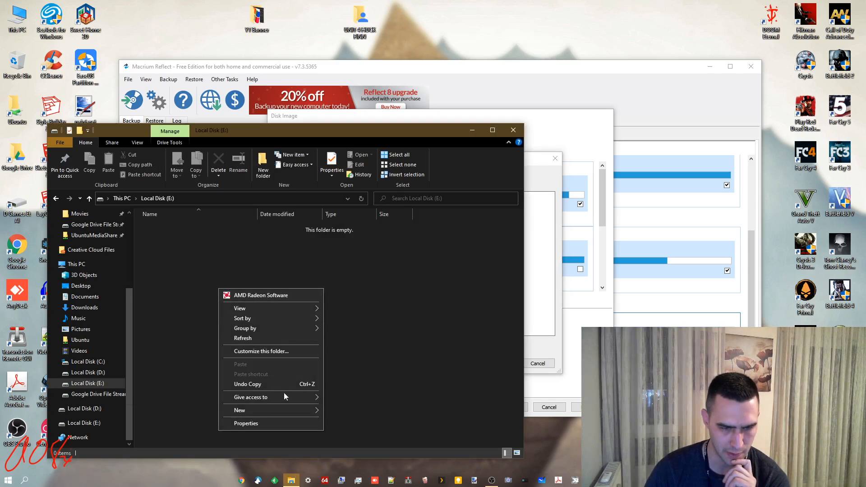
mouse_move(280, 409)
click(343, 247)
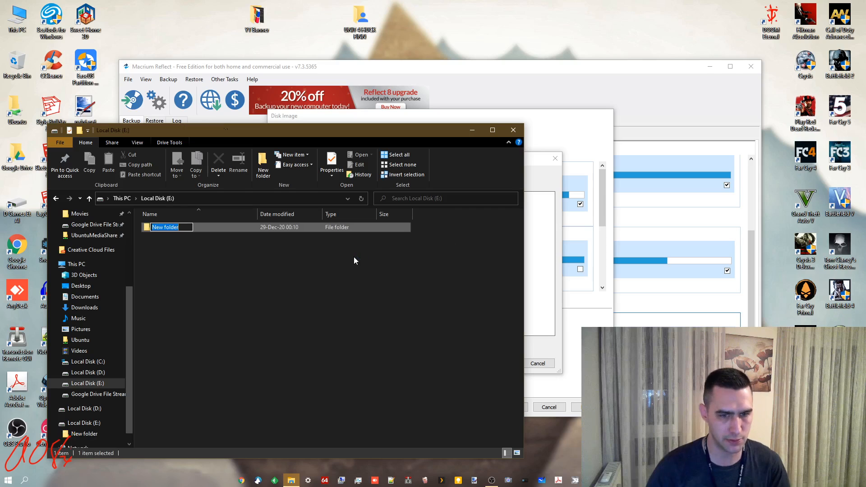
text(Windows)
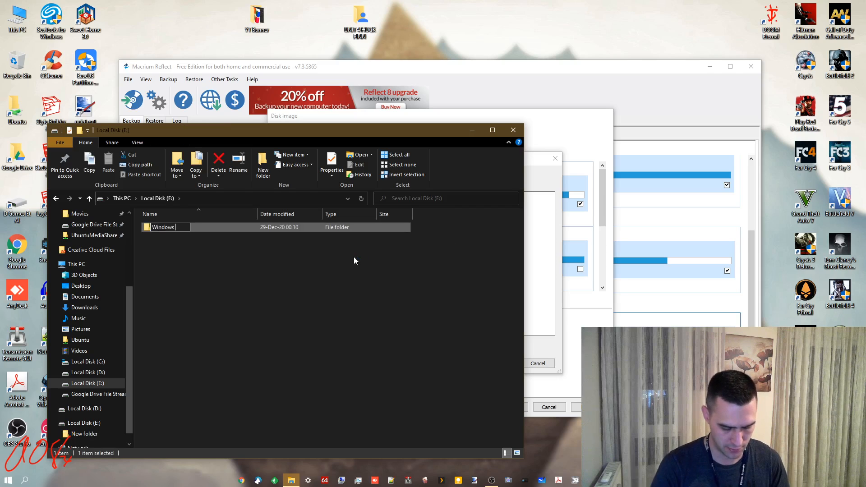
text( Macrium B)
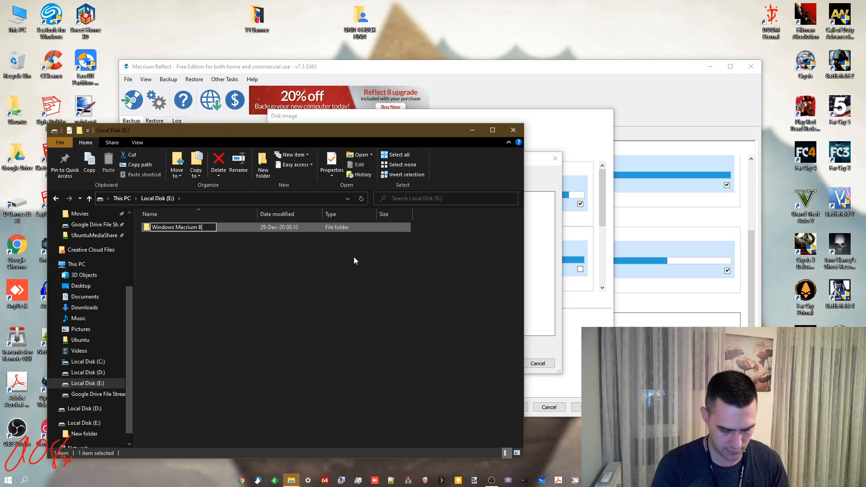
text(ackups)
key(Return)
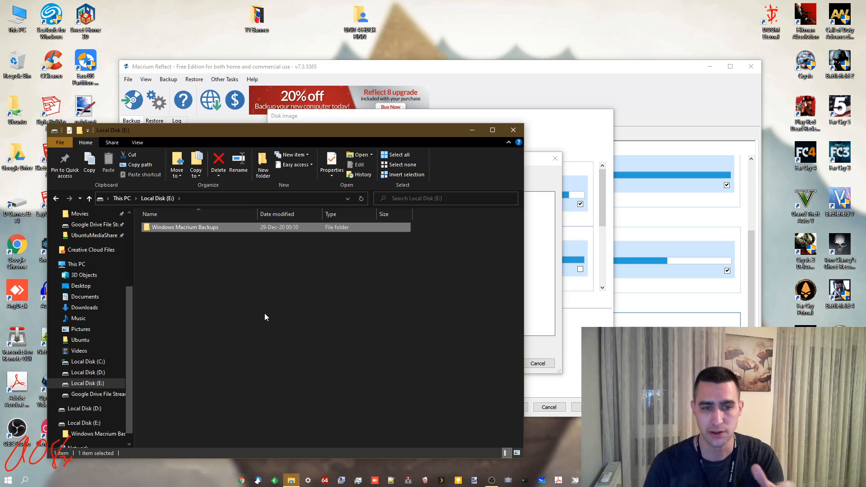
click(264, 313)
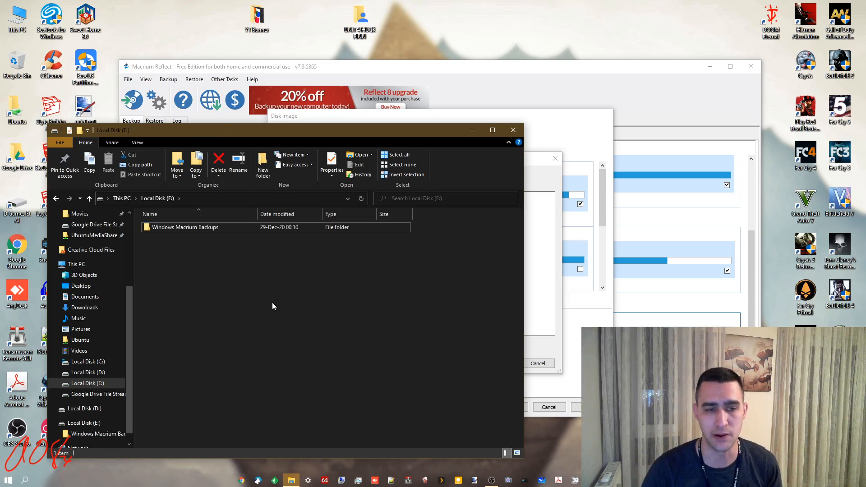
Close File Explorer and set the disk image's destination folder to E:\Windows Macrium Backups
click(513, 130)
click(373, 260)
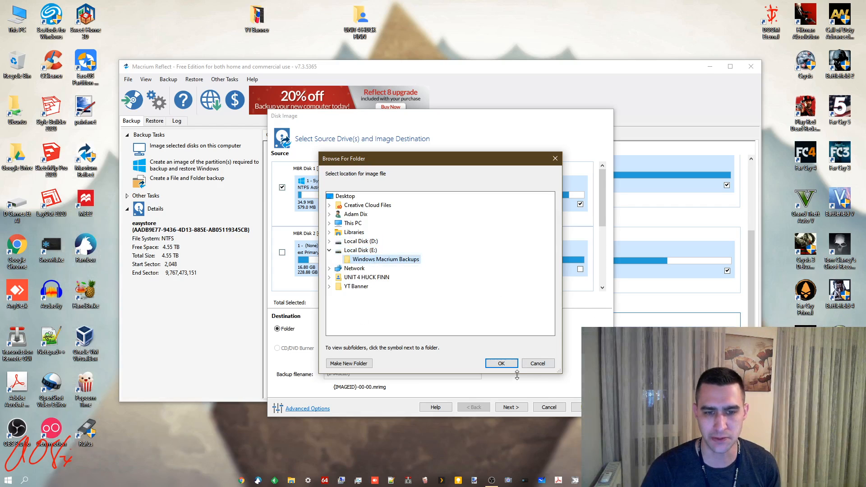
click(502, 363)
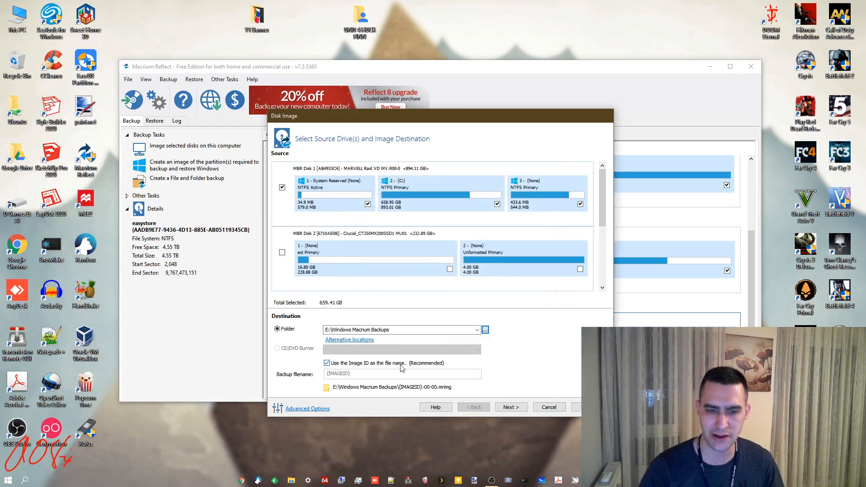
Turn off using the Image ID as the file name, check today's date, and name the backup file 29DEC20WindowsBackup
click(328, 363)
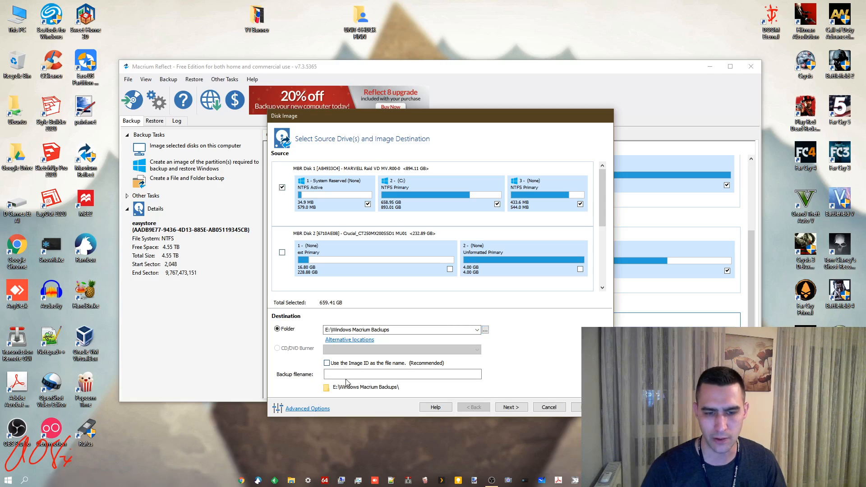
click(346, 377)
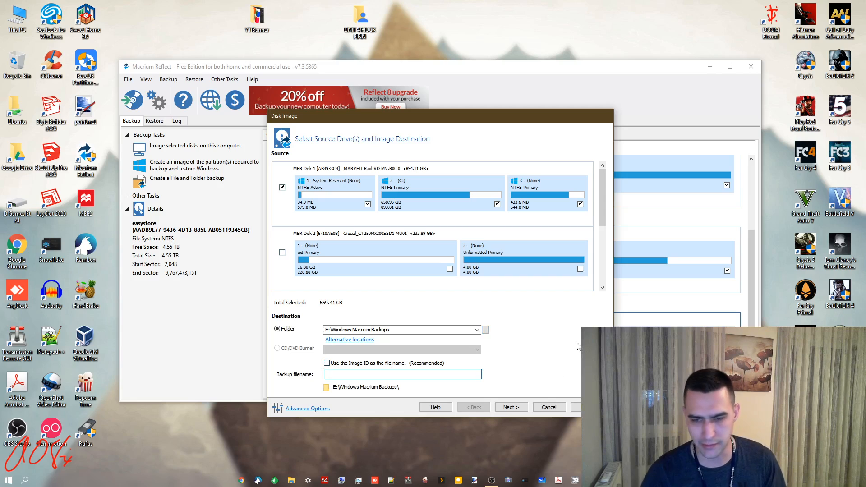
click(834, 480)
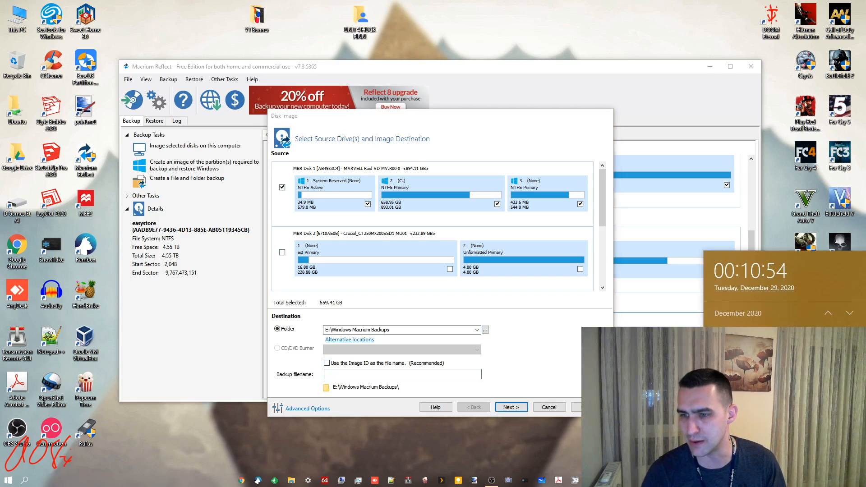
click(833, 480)
click(378, 376)
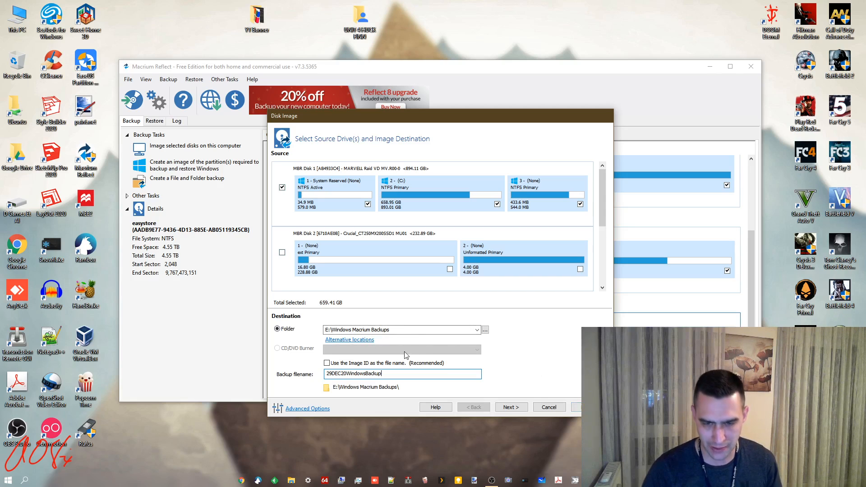
click(514, 407)
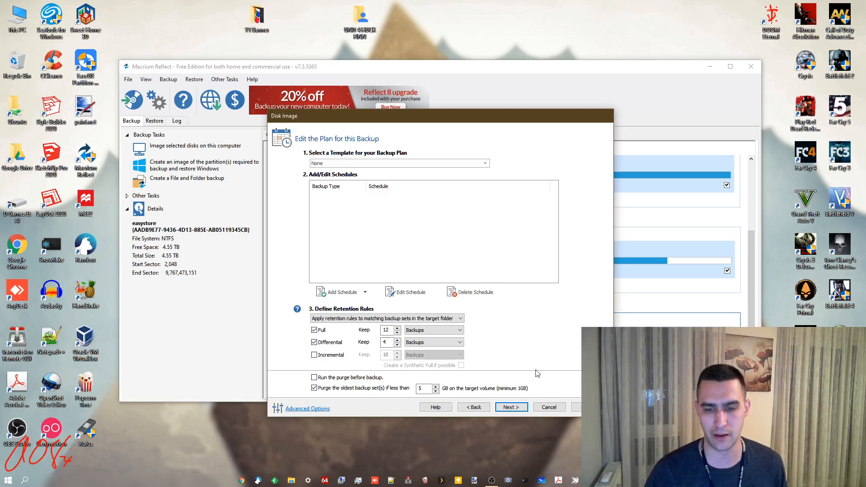
Accept the default backup plan, review the imaging summary, and run the backup immediately without saving an XML Backup Definition File
click(511, 408)
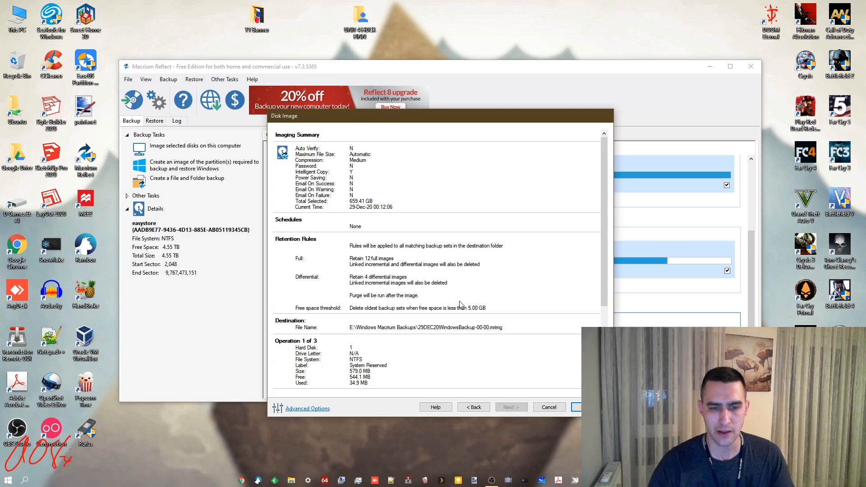
scroll(460, 305, down, 3)
scroll(461, 305, down, 2)
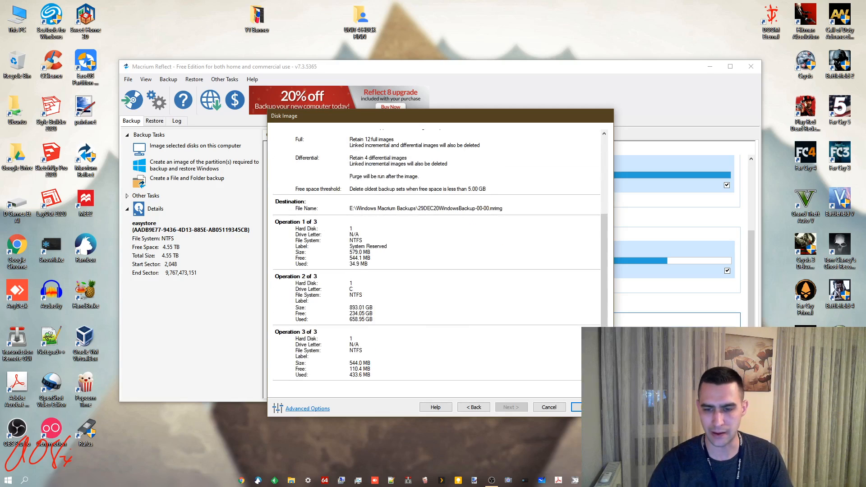
click(587, 407)
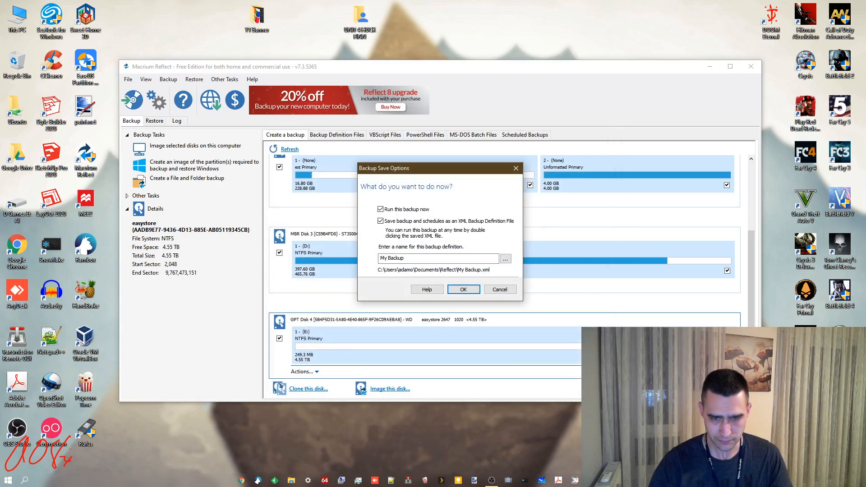
click(403, 222)
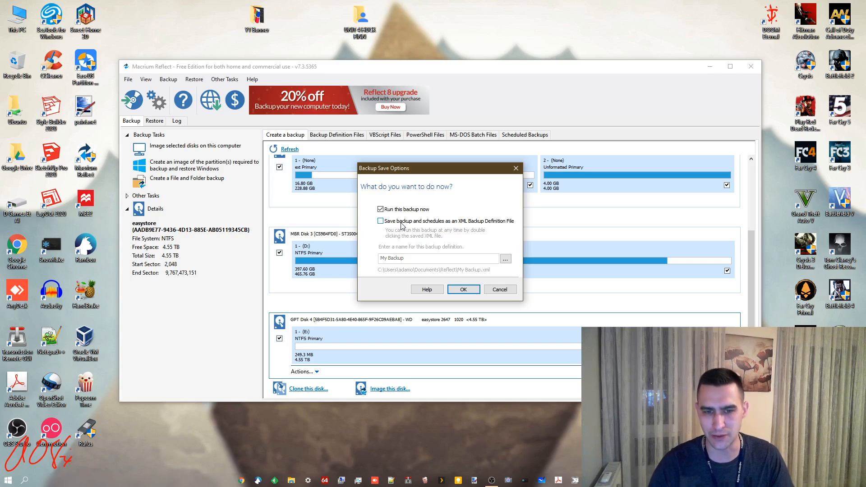
click(464, 290)
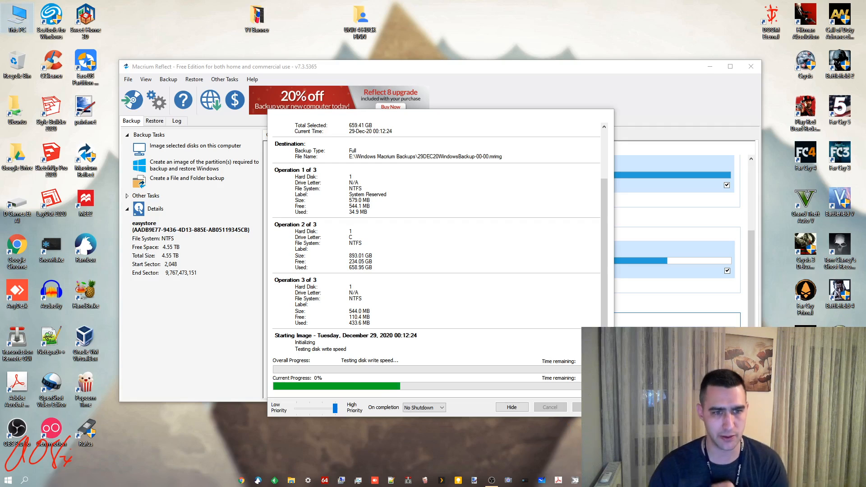
End the running Macrium Reflect task in Task Manager, and close Task Manager
key(ctrl+shift+Escape)
click(62, 200)
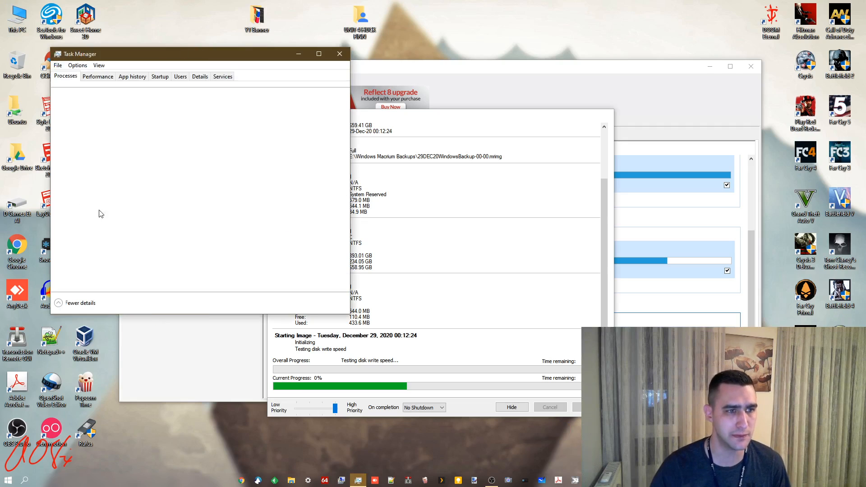
right_click(92, 132)
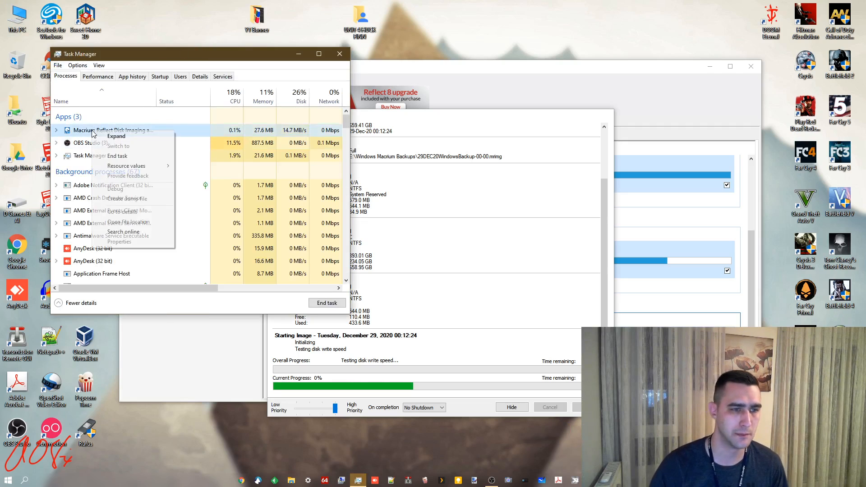
click(117, 155)
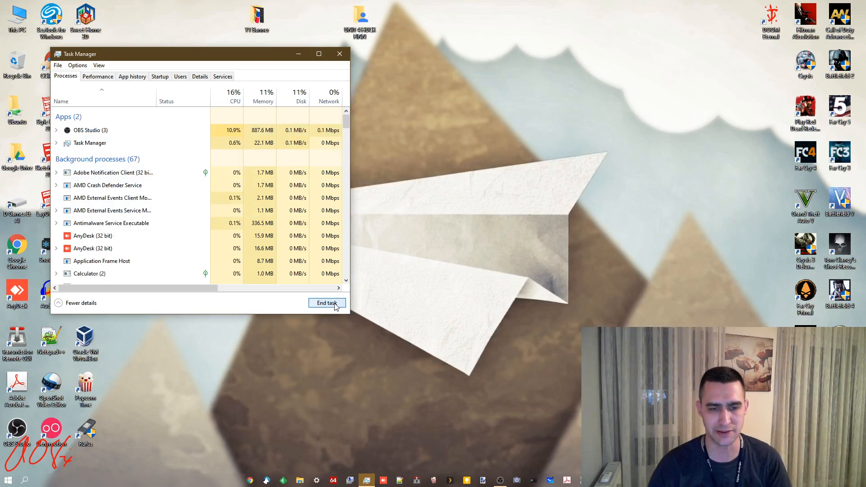
click(340, 54)
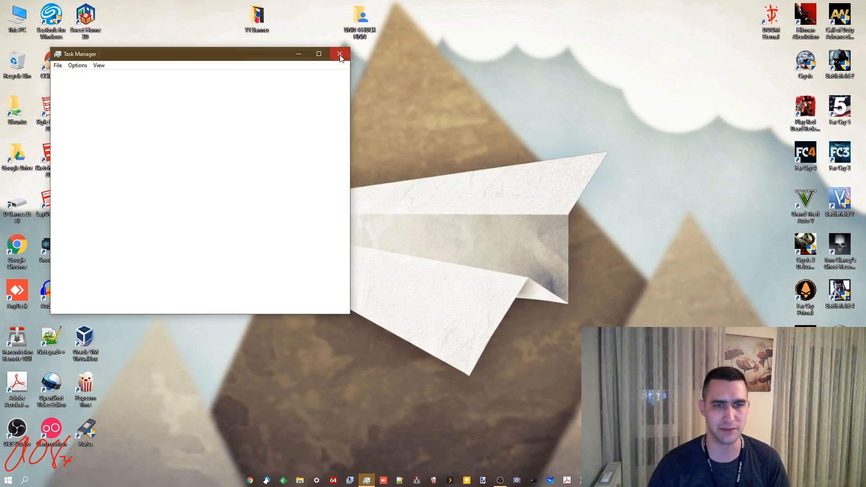
Permanently delete the backup_running and macrium_write_test files from the Windows Macrium Backups folder on Local Disk (E:) in File Explorer
key(super+e)
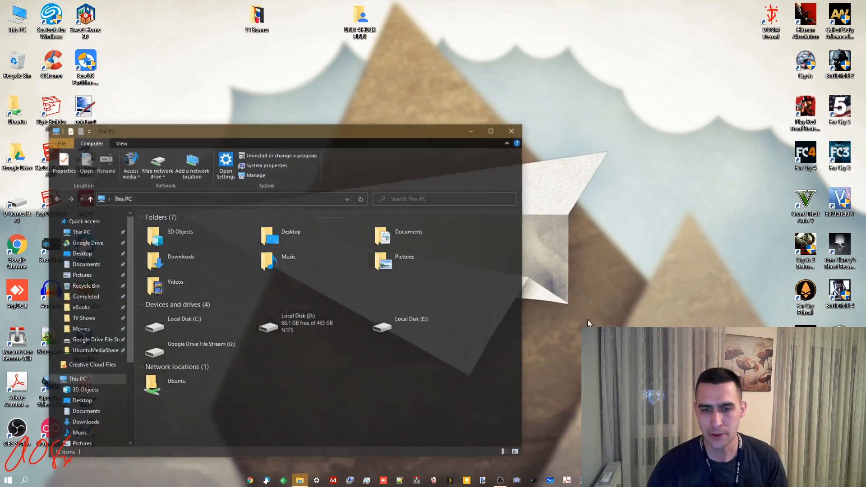
double_click(403, 323)
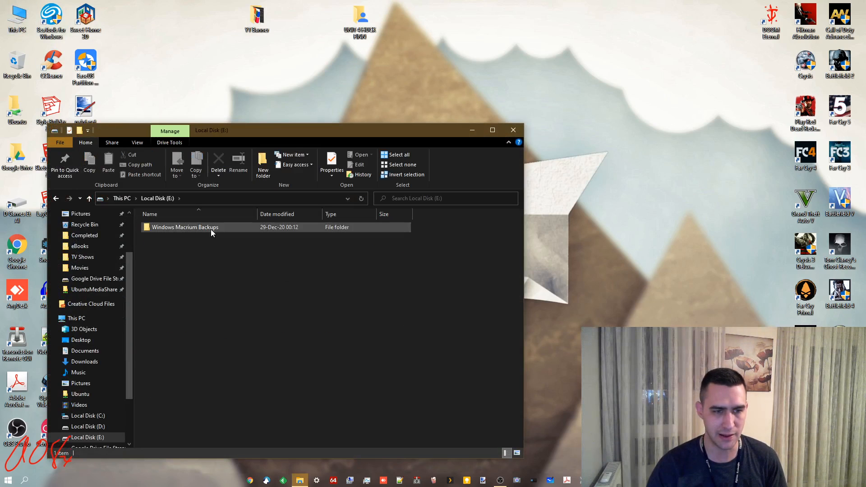
double_click(210, 227)
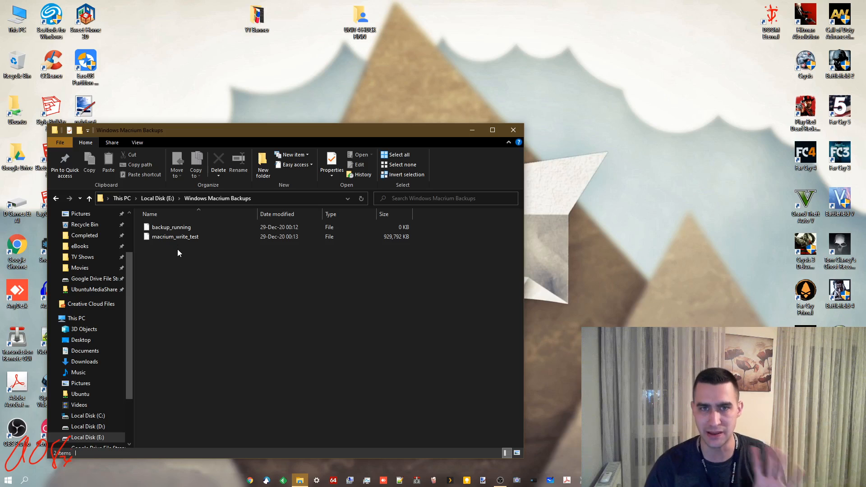
click(183, 238)
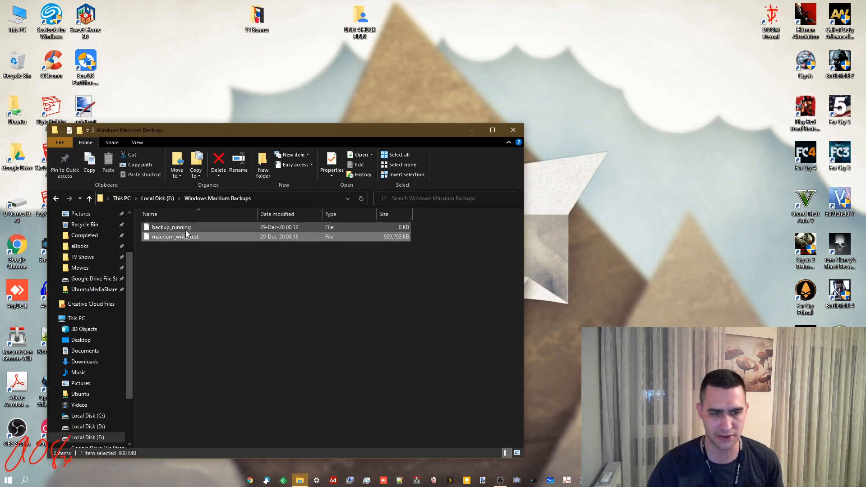
ctrl+click(186, 231)
key(shift+Delete)
key(Return)
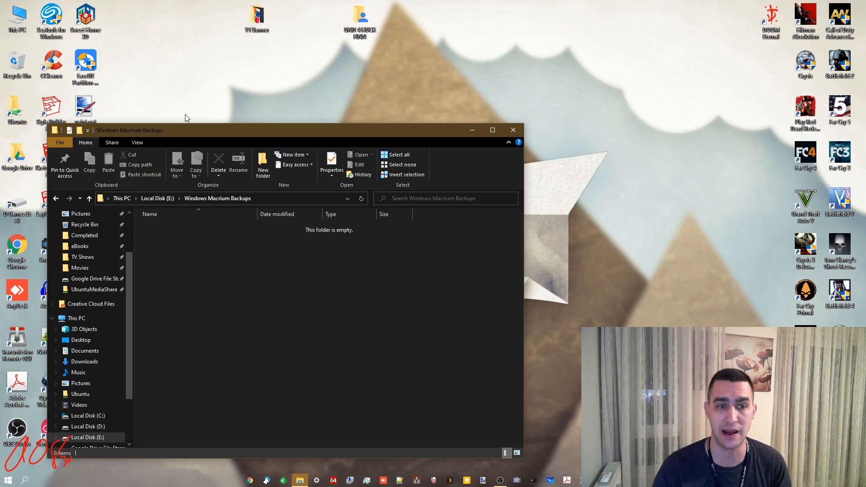
Reopen Macrium Reflect, view the rescue media creation options in the Rescue Media Builder, and close the builder without building
drag(198, 129, 320, 136)
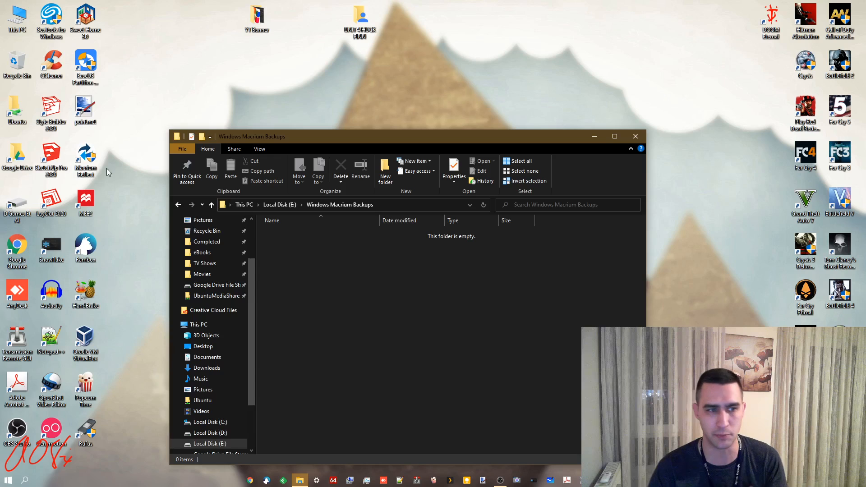
double_click(94, 162)
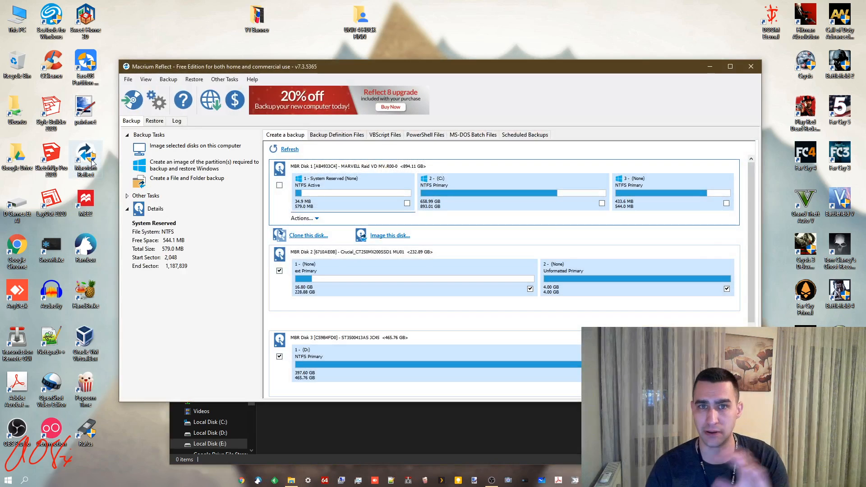
click(228, 79)
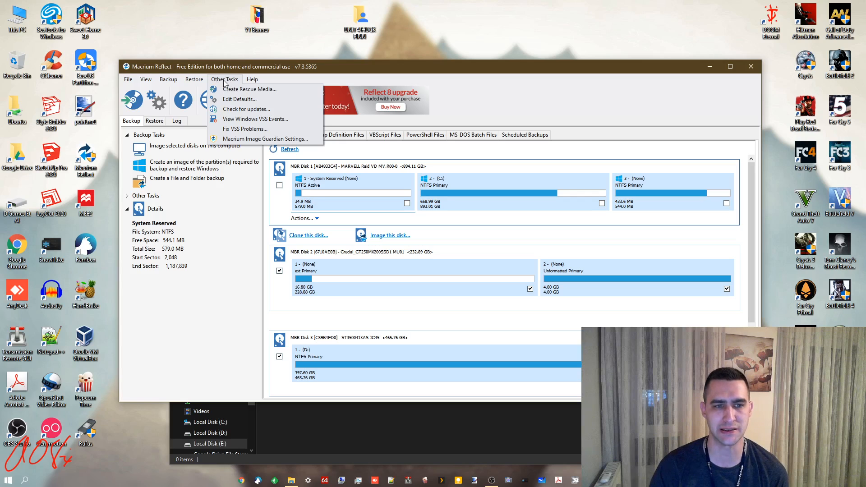
click(235, 90)
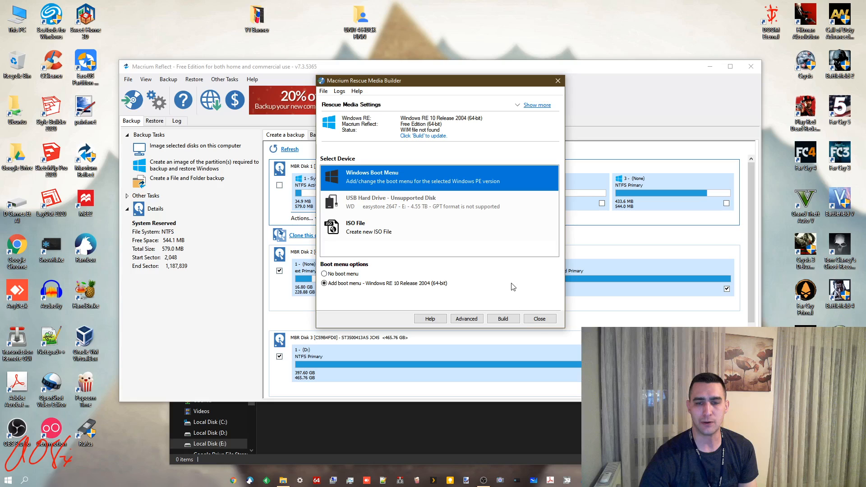
click(539, 319)
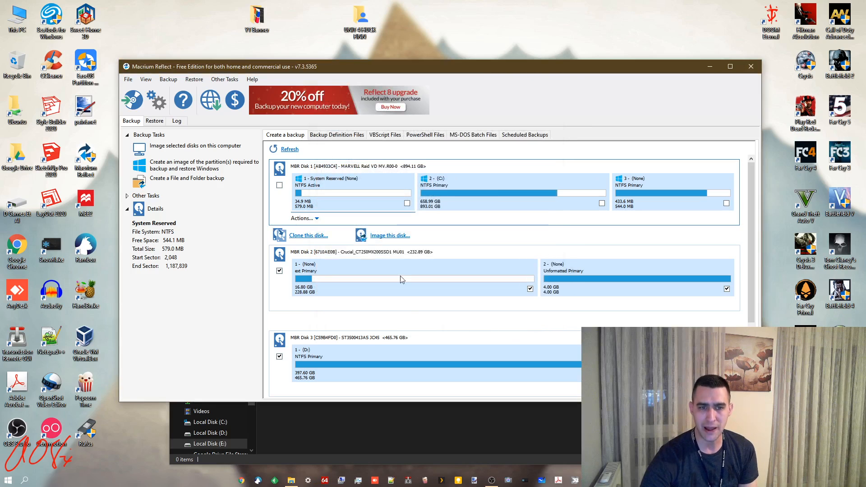